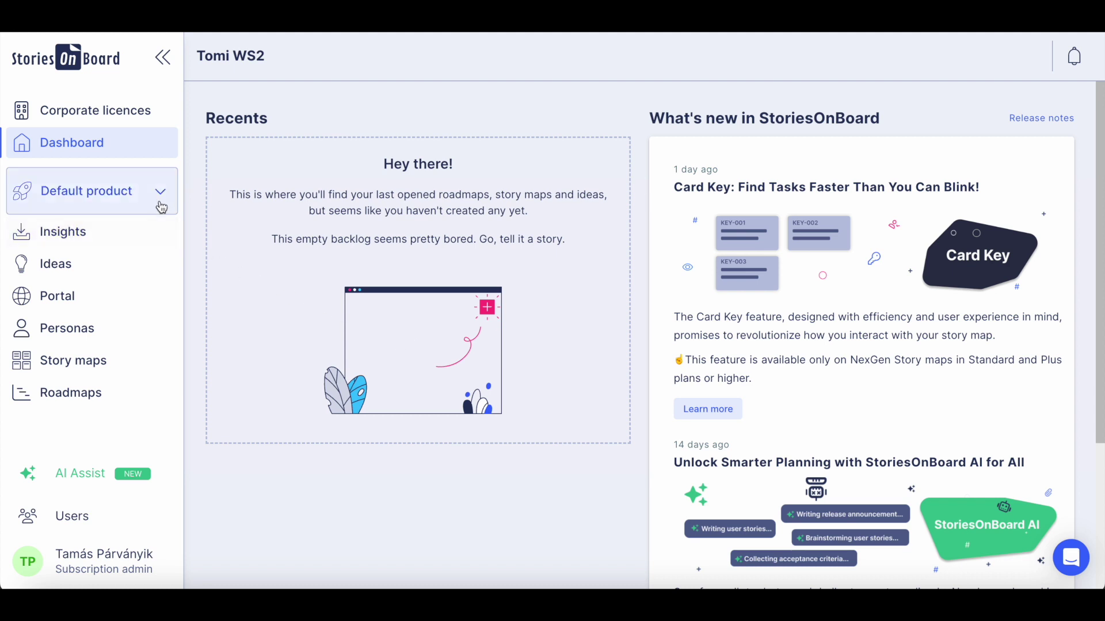
Open the product list and go to the Default product overview page.
click(162, 200)
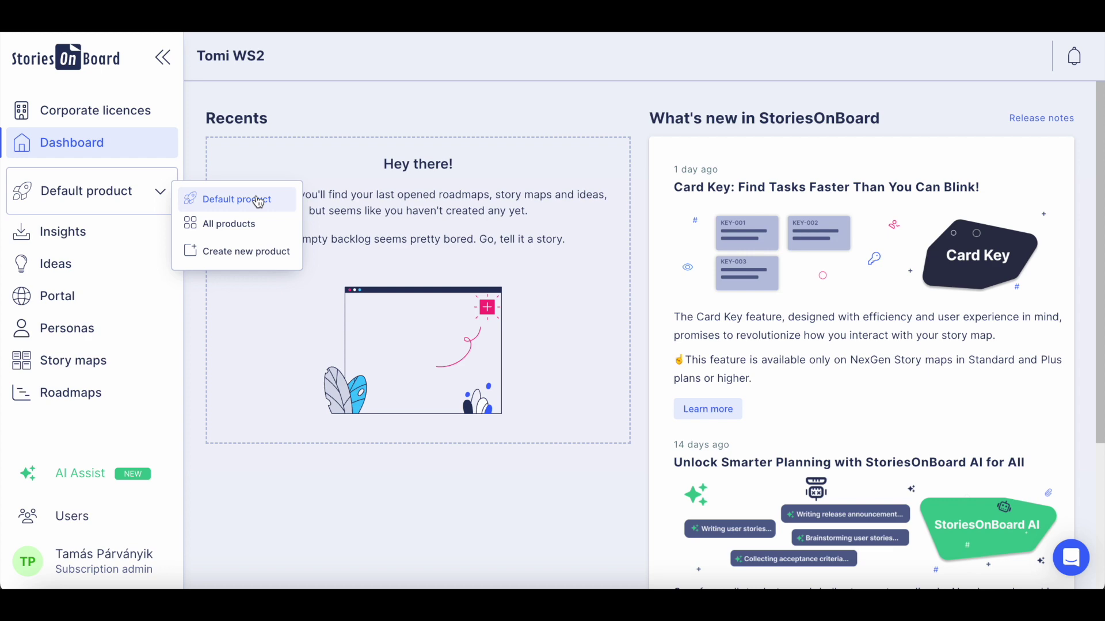
click(257, 200)
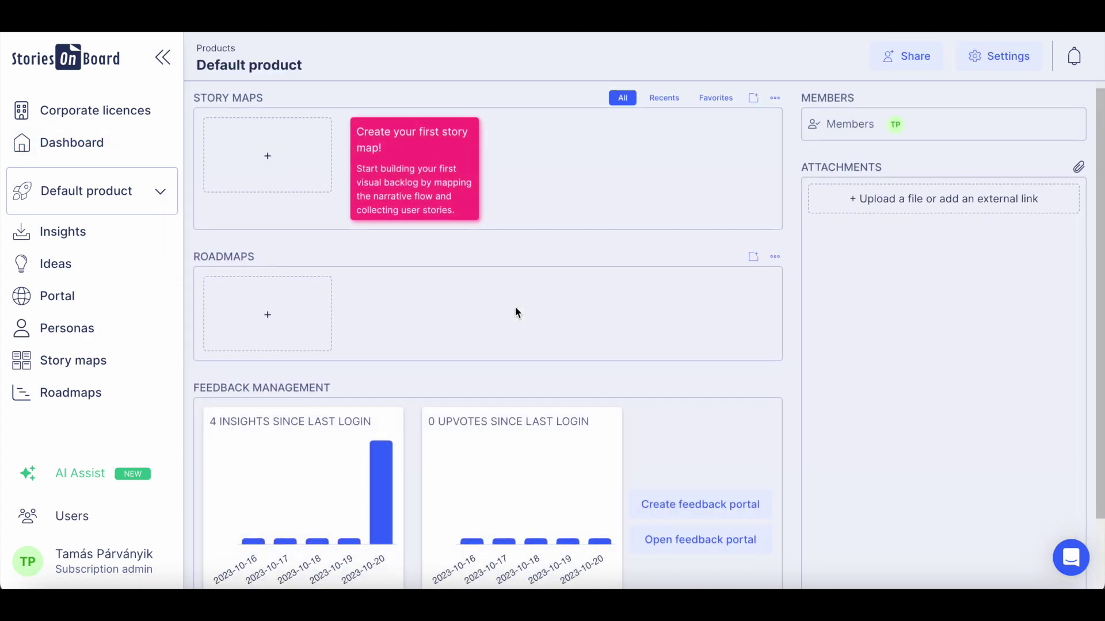
Look over the Default product page, then add a new story map using the + box under Story Maps.
scroll(515, 308, down, 1)
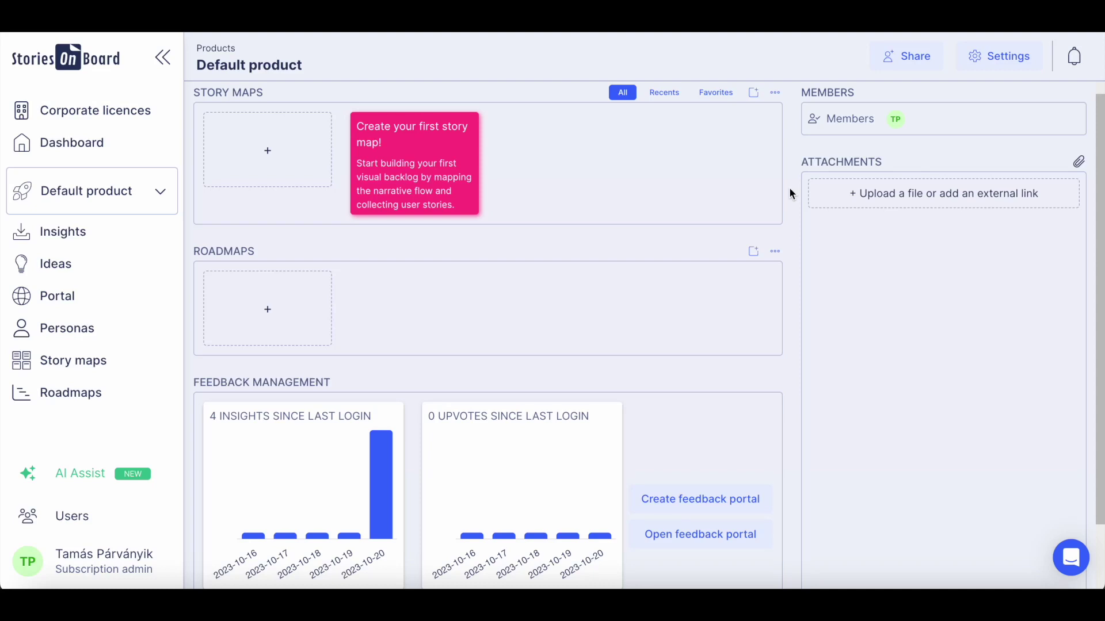
scroll(789, 187, up, 1)
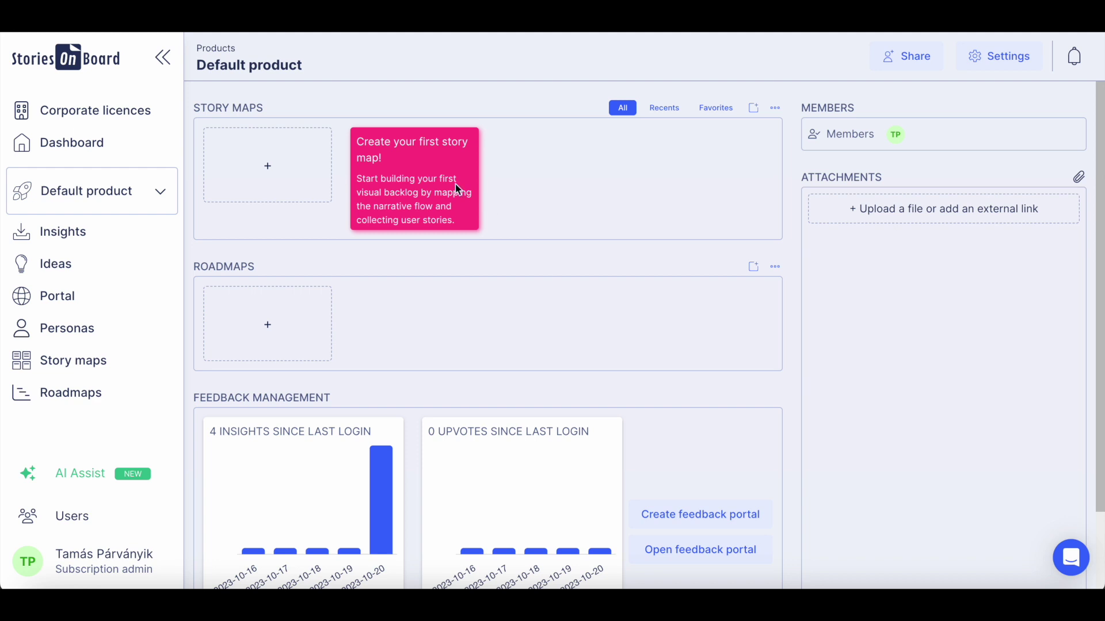
click(266, 168)
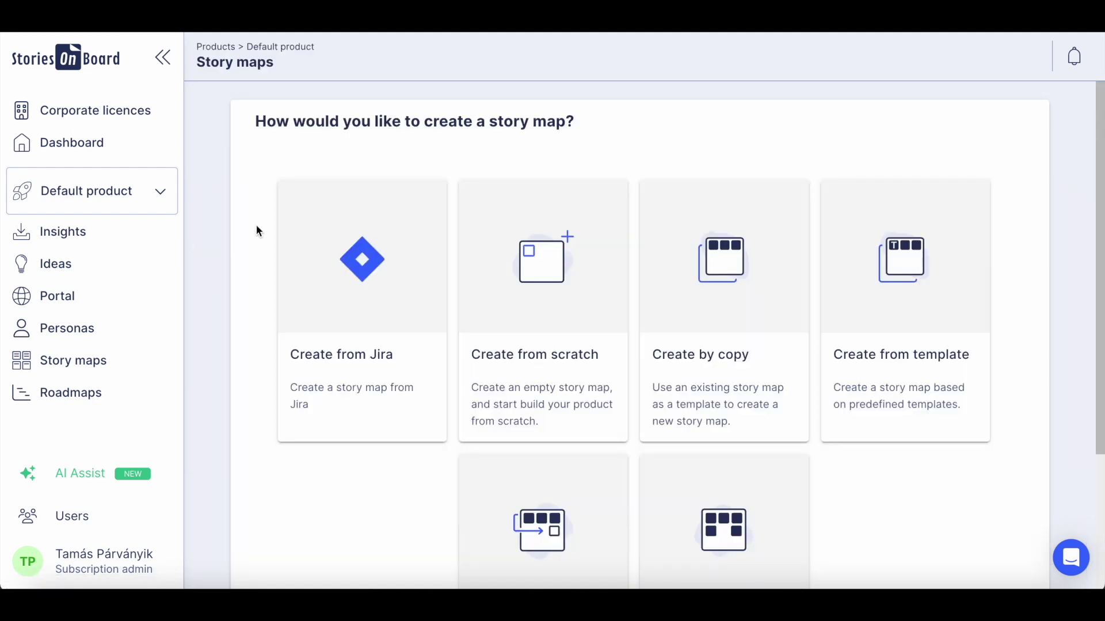
Create the GuideMap story map from the 'Start with our example map' option.
scroll(256, 225, down, 1)
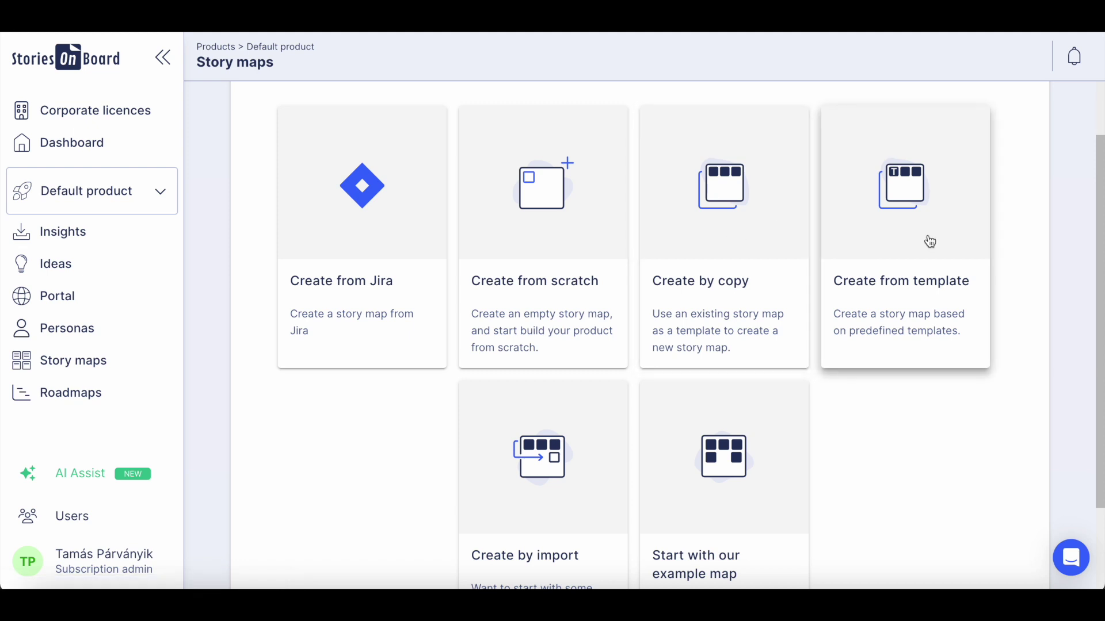
scroll(930, 241, down, 2)
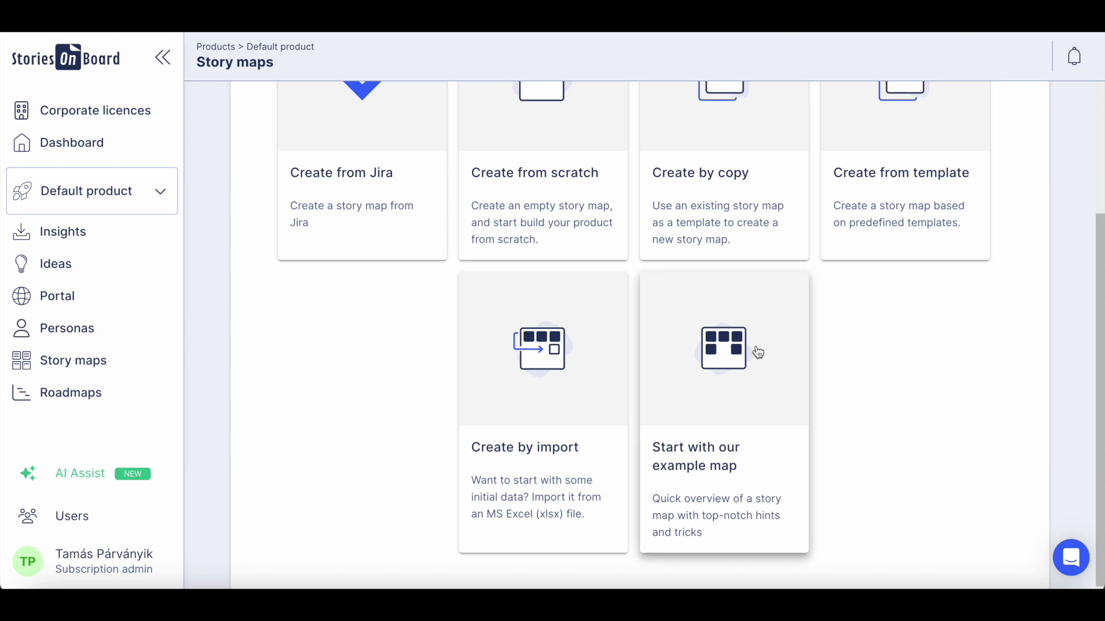
click(734, 455)
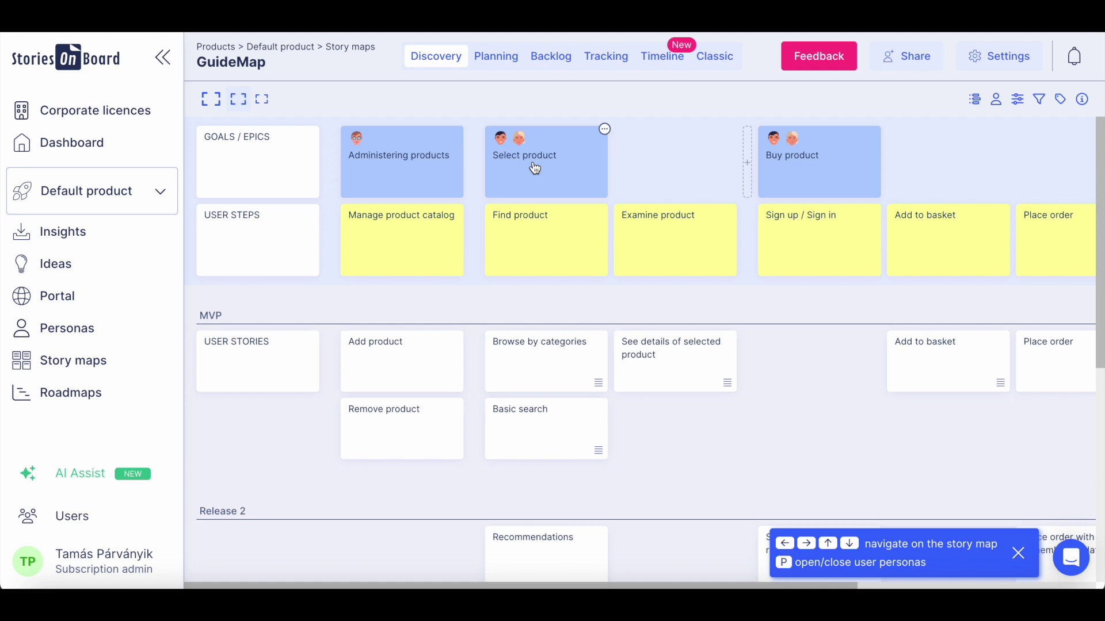
Open the 'See details of selected product' story card on the GuideMap board.
click(673, 363)
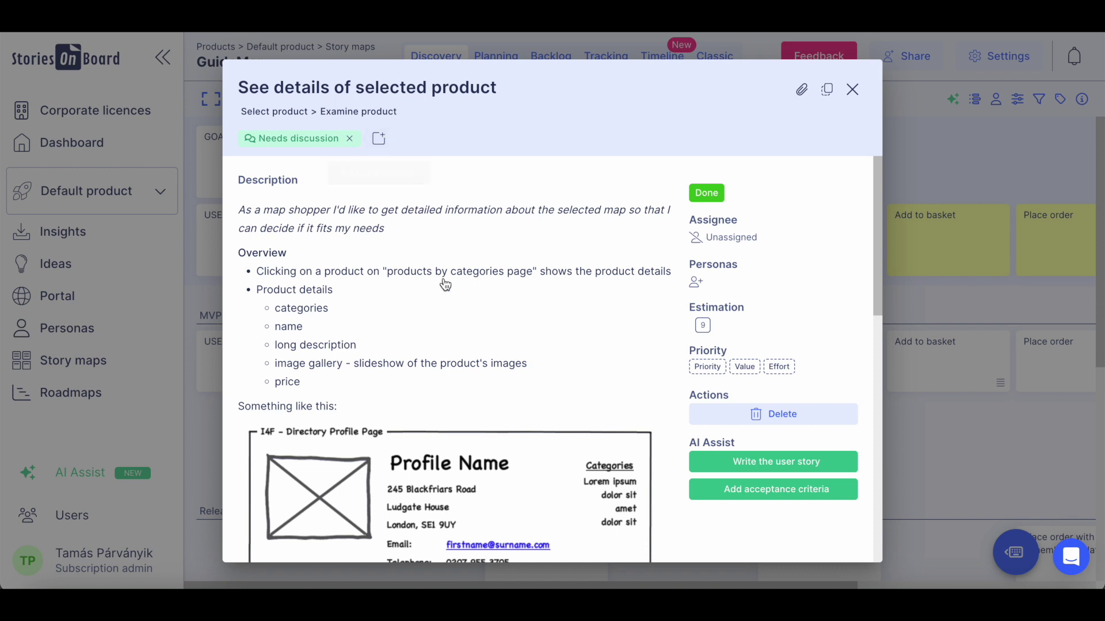
Scroll the story description, switching markdown editing on and then back to rendered text.
scroll(445, 284, down, 8)
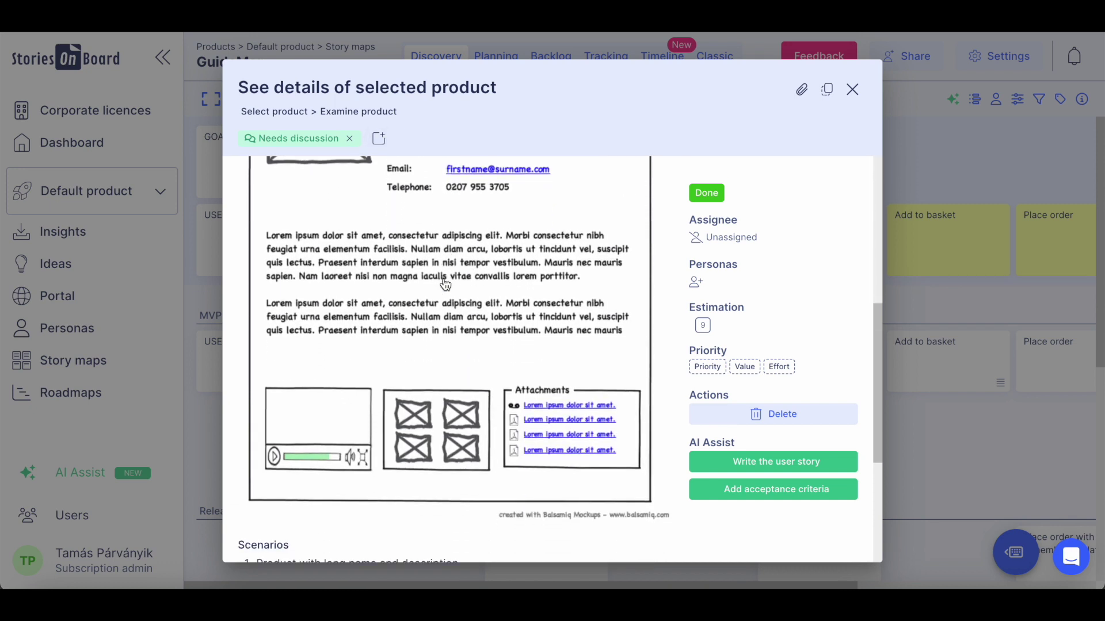
scroll(445, 284, up, 10)
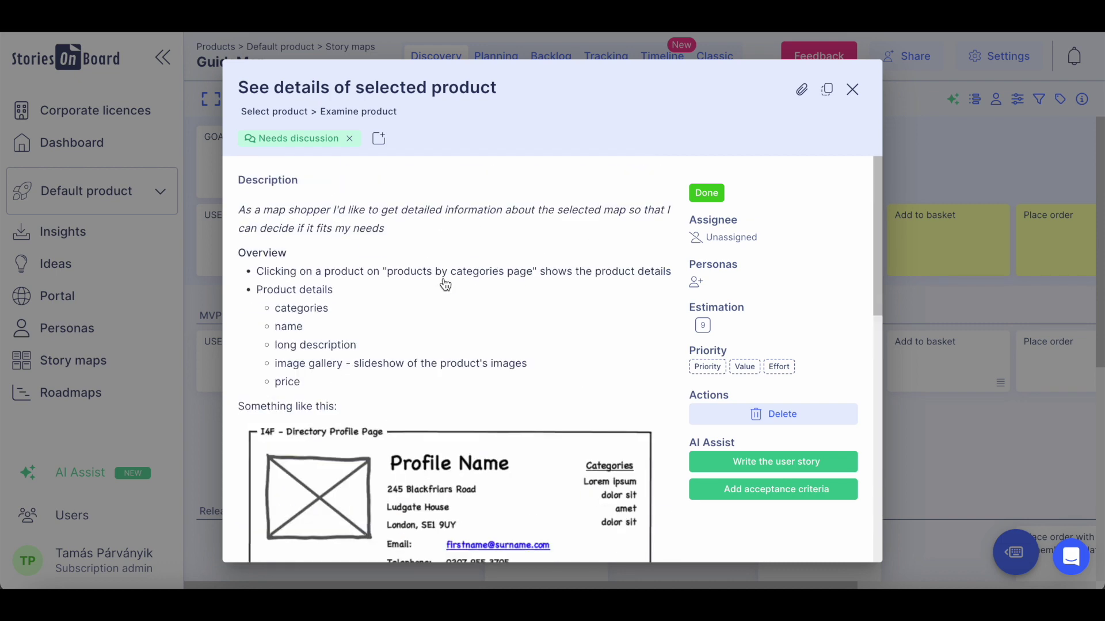
click(391, 304)
scroll(451, 352, down, 2)
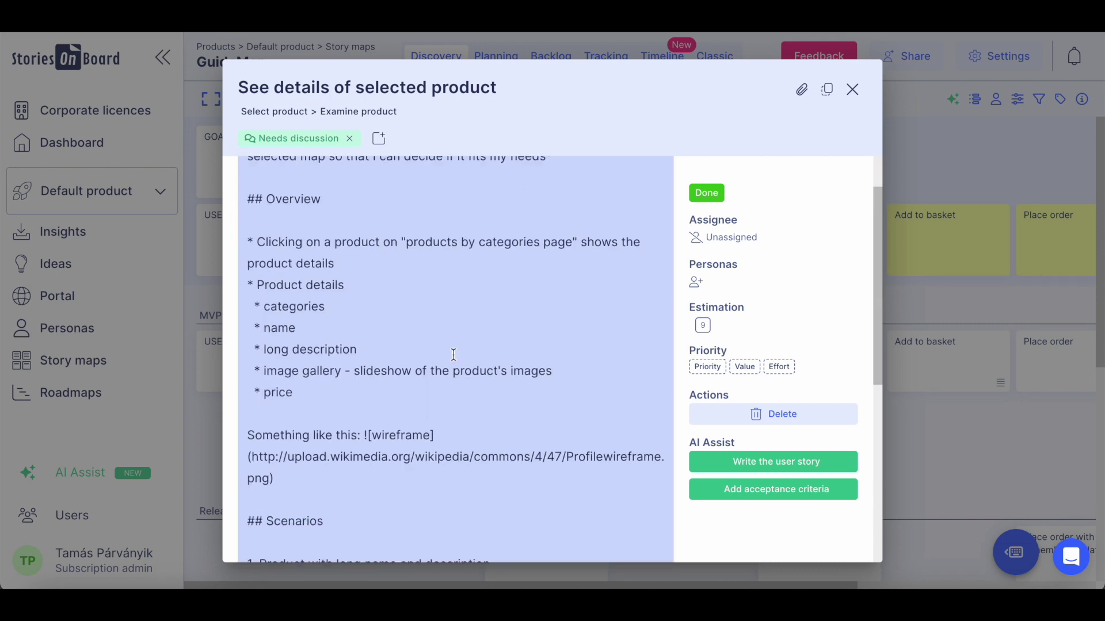
scroll(452, 354, up, 2)
click(479, 178)
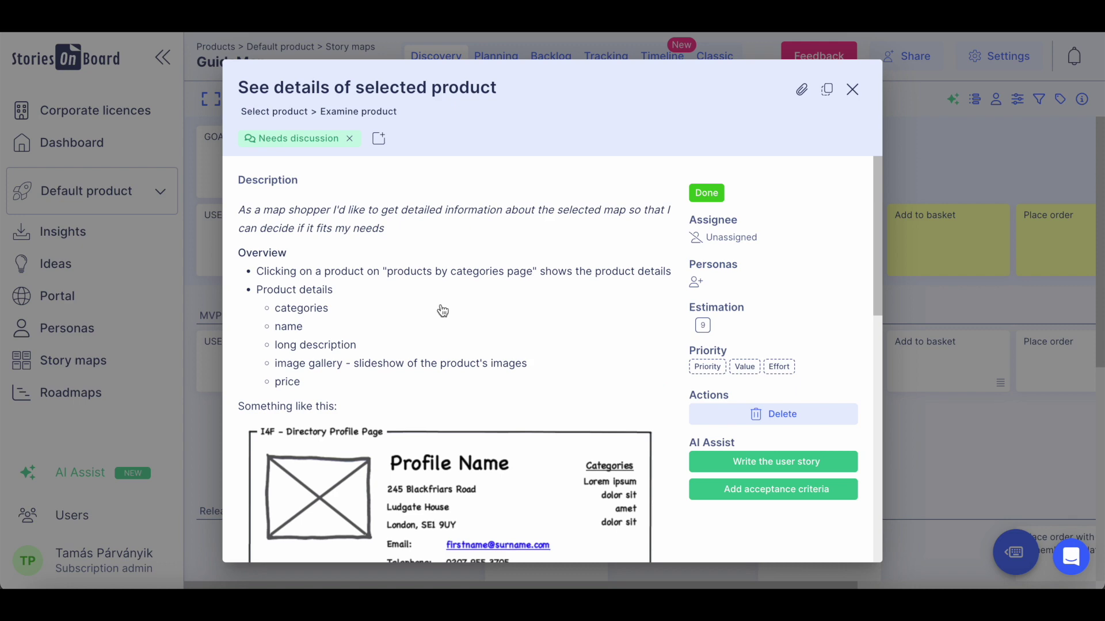
Scroll through the rest of the story details and bring up its status choices.
scroll(441, 309, down, 2)
scroll(460, 288, down, 2)
scroll(403, 368, down, 5)
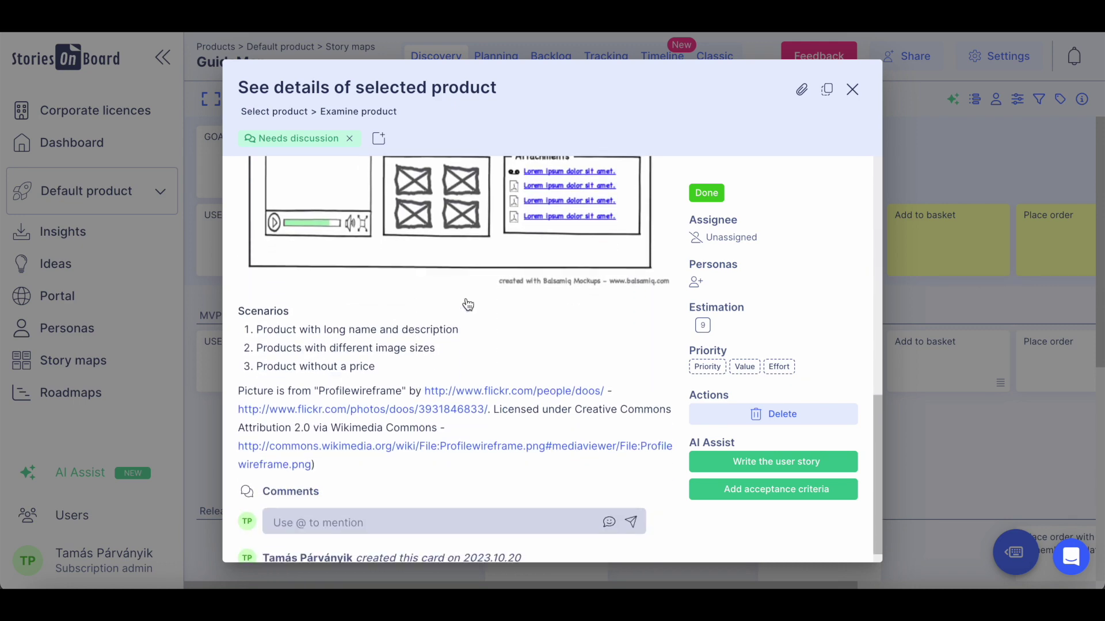
scroll(468, 305, up, 10)
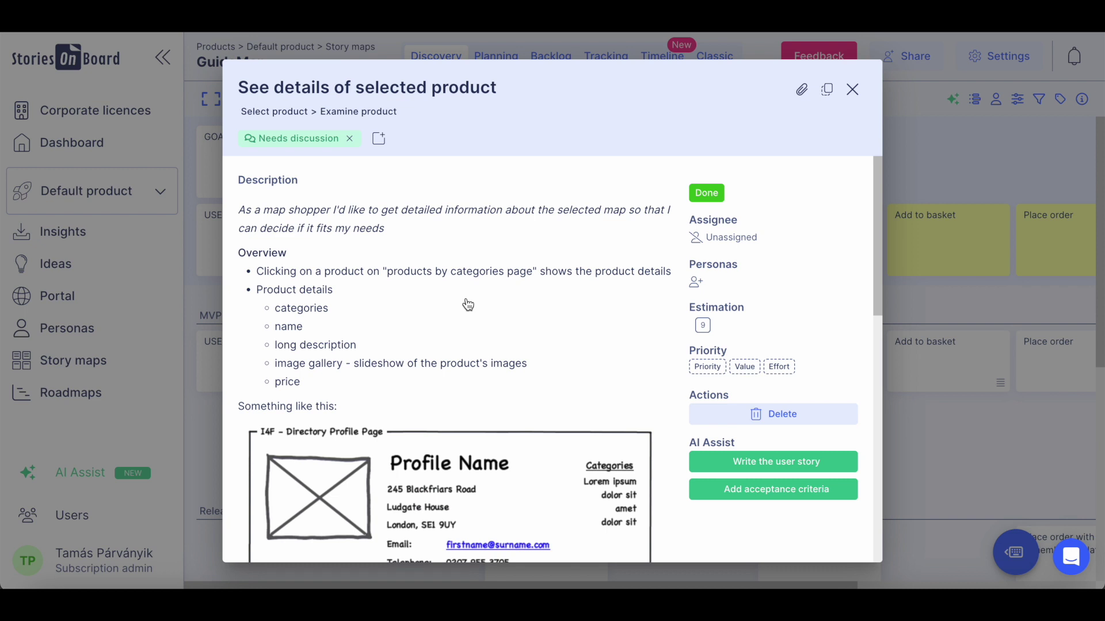
click(714, 197)
Review the status, assignee, persona and estimation pickers without changes, then close the story details.
click(845, 187)
click(722, 246)
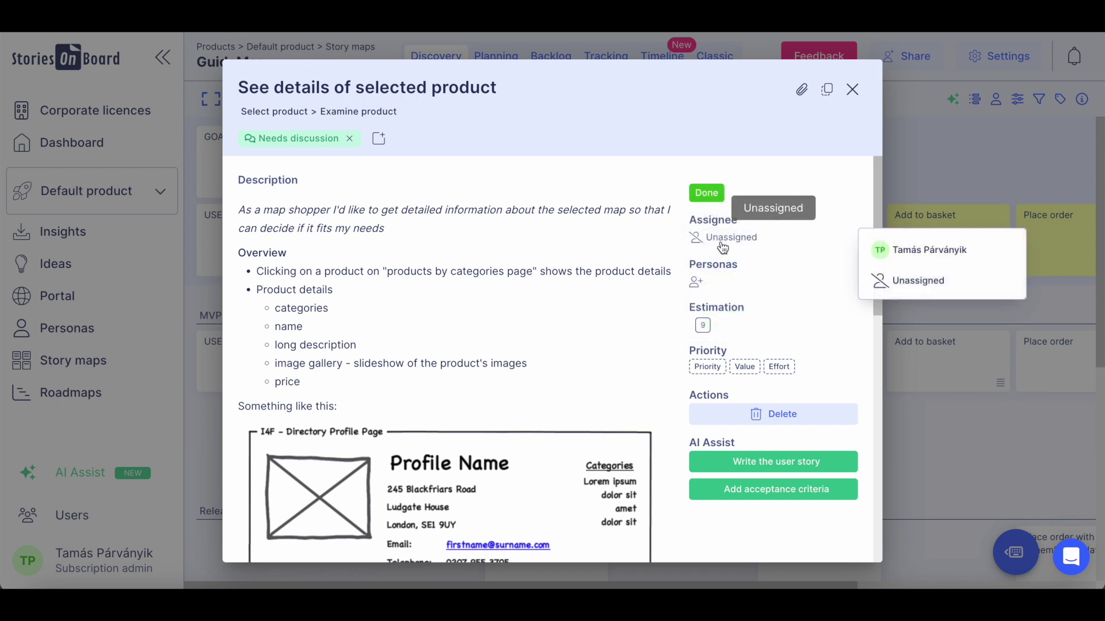
click(859, 190)
click(714, 286)
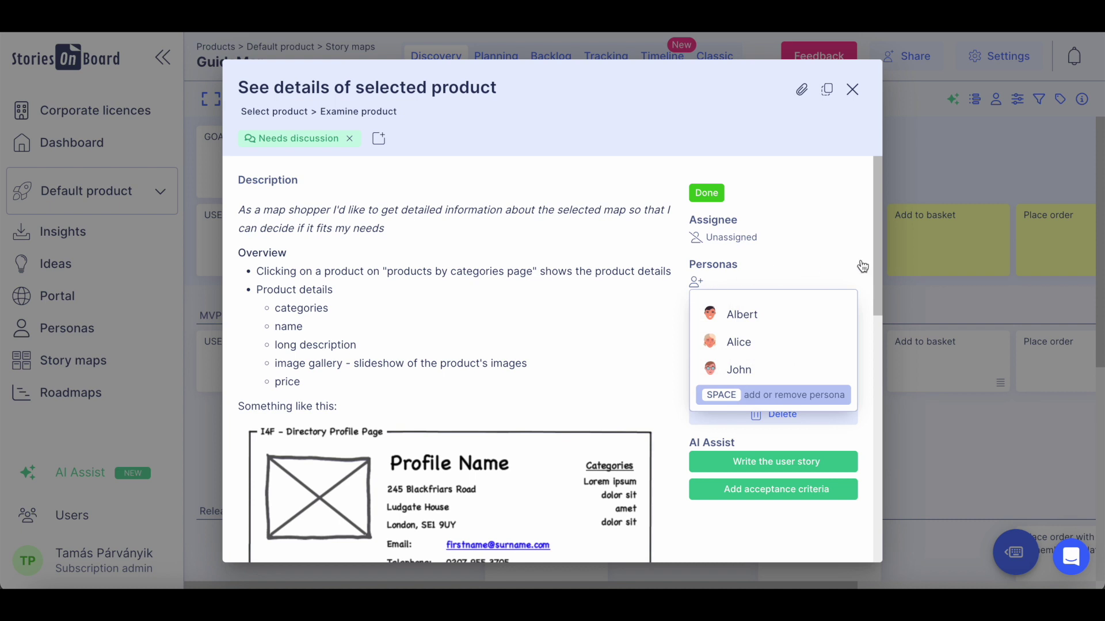
click(869, 263)
click(703, 325)
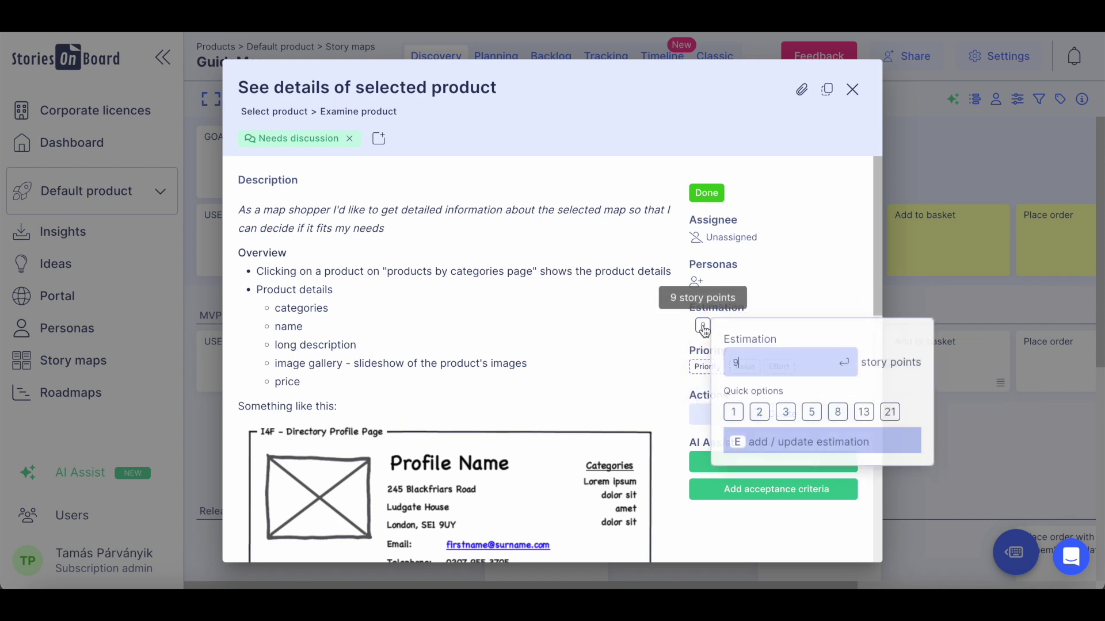
click(869, 294)
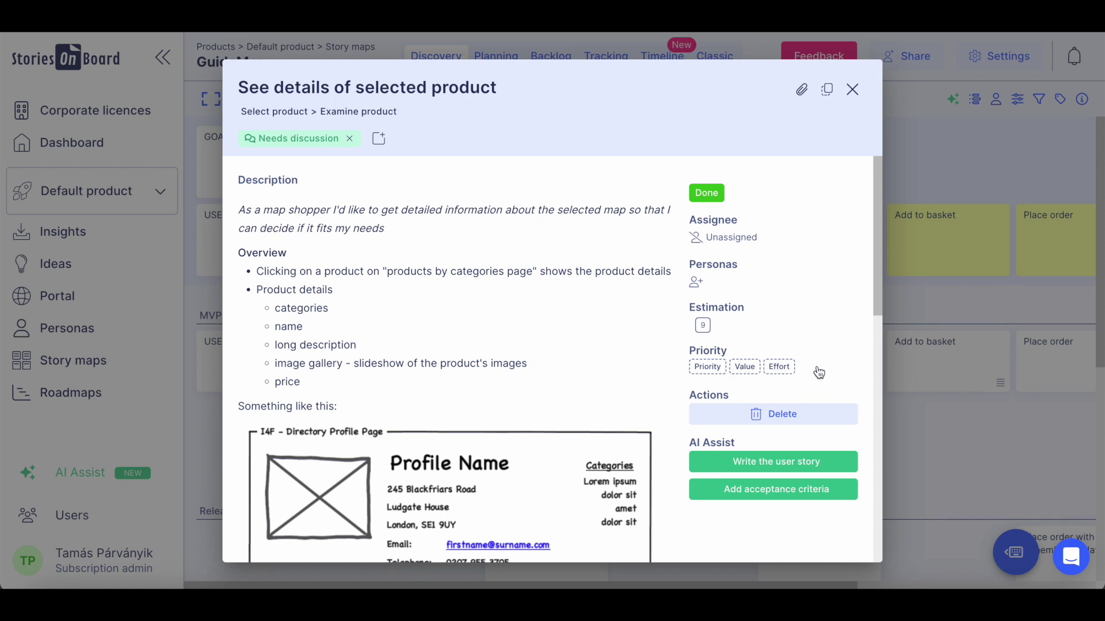
key(Escape)
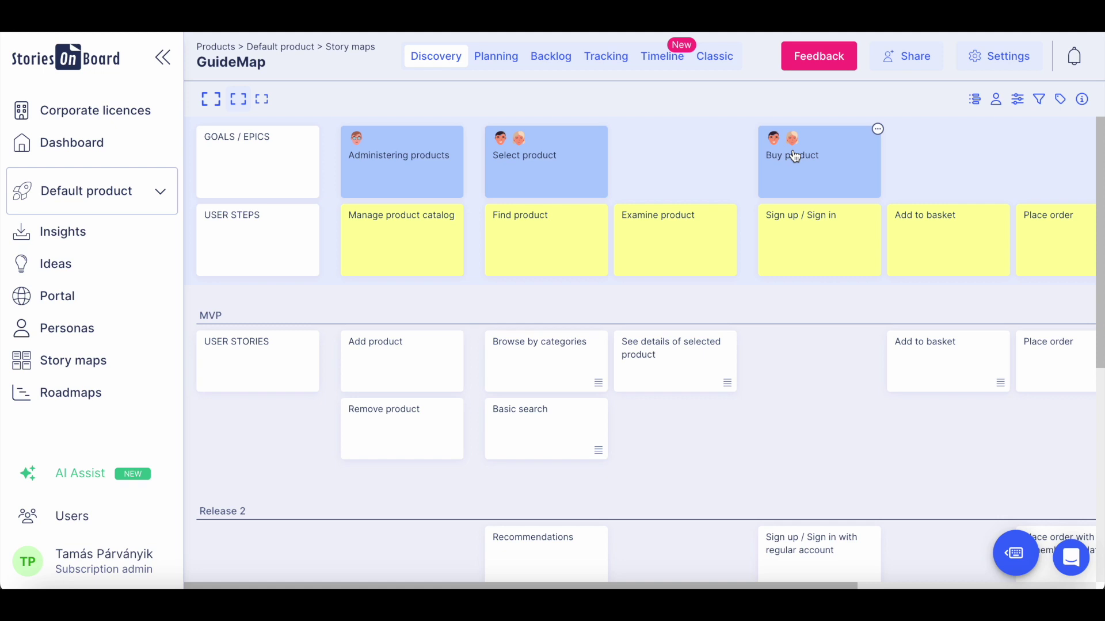
click(1003, 101)
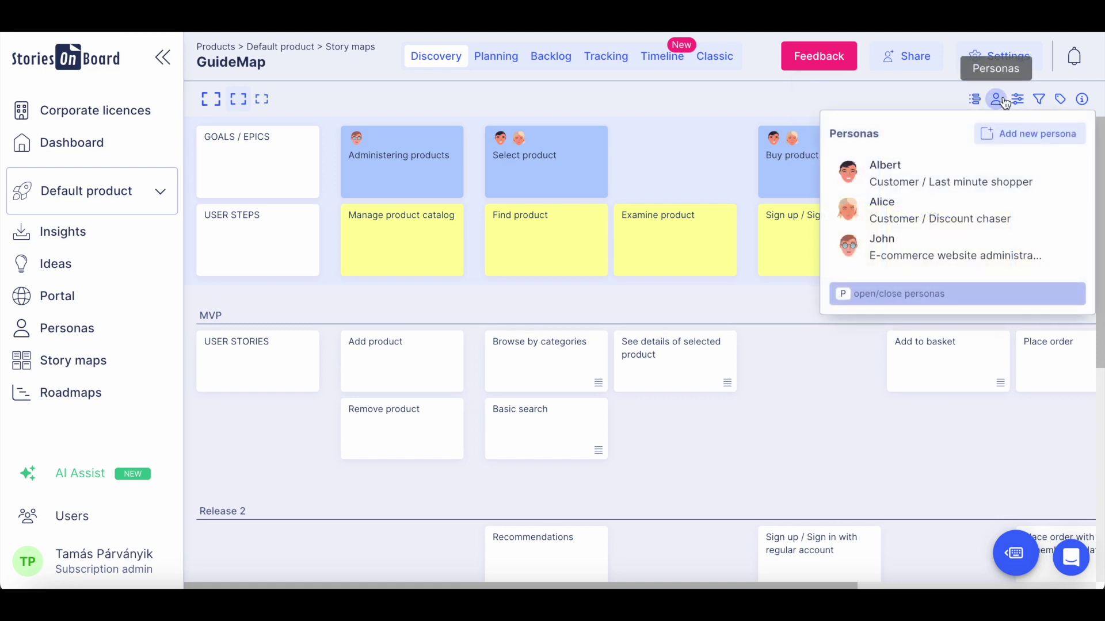
click(938, 202)
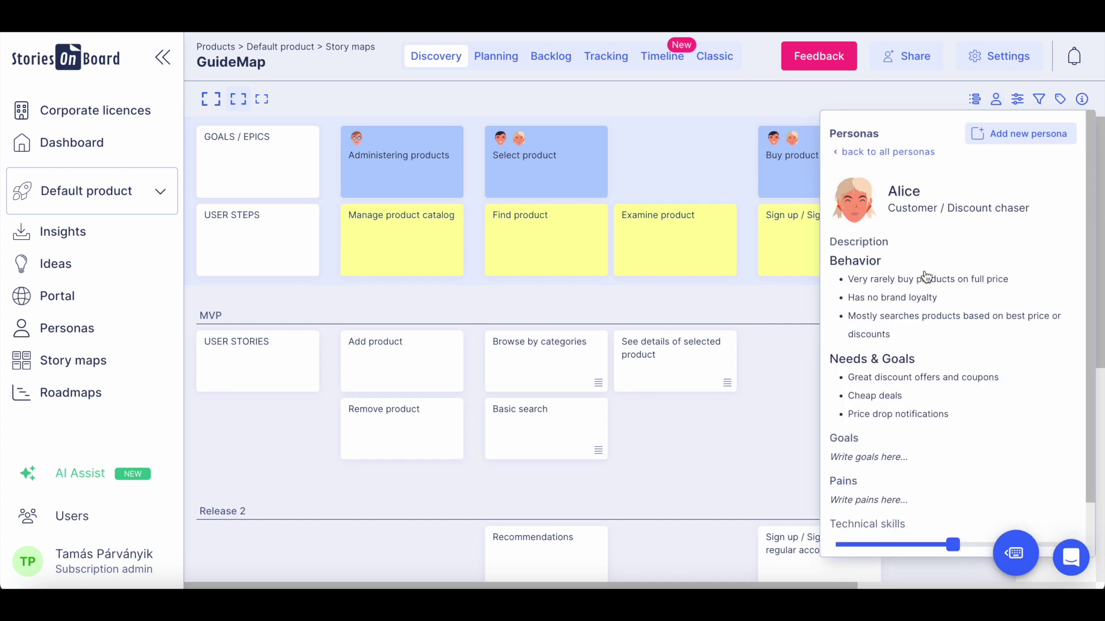
scroll(925, 277, down, 1)
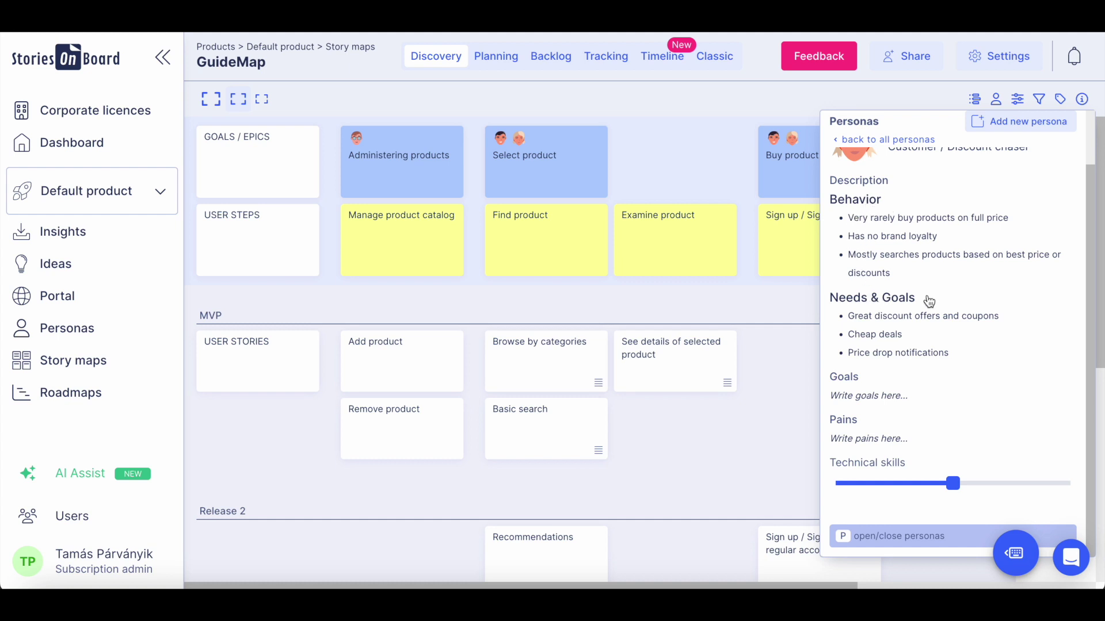
click(915, 268)
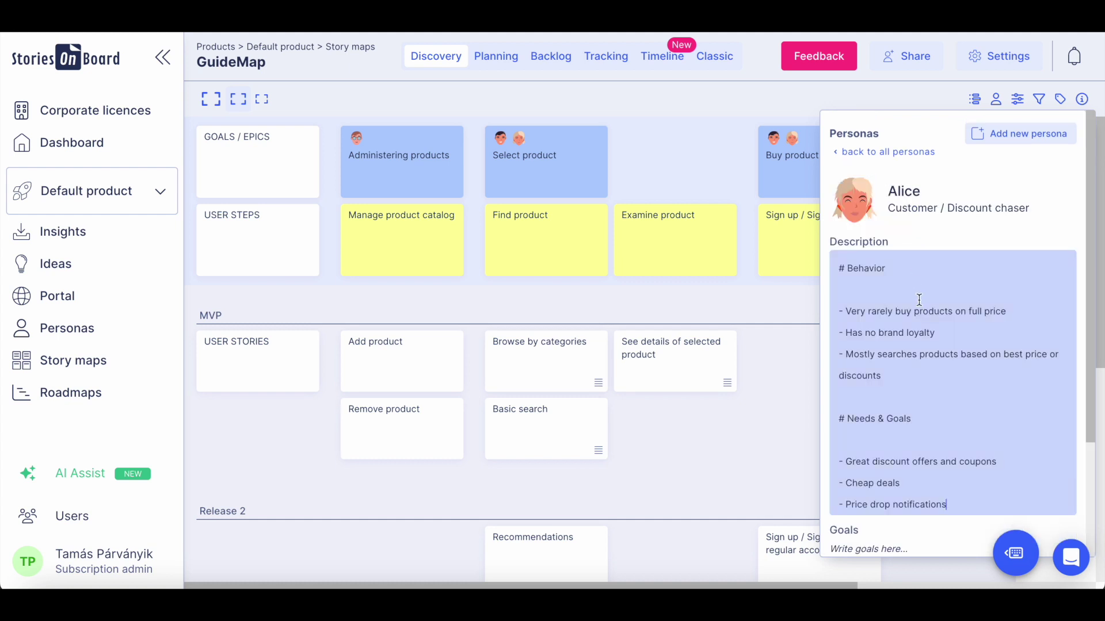
scroll(919, 300, down, 2)
scroll(917, 303, up, 5)
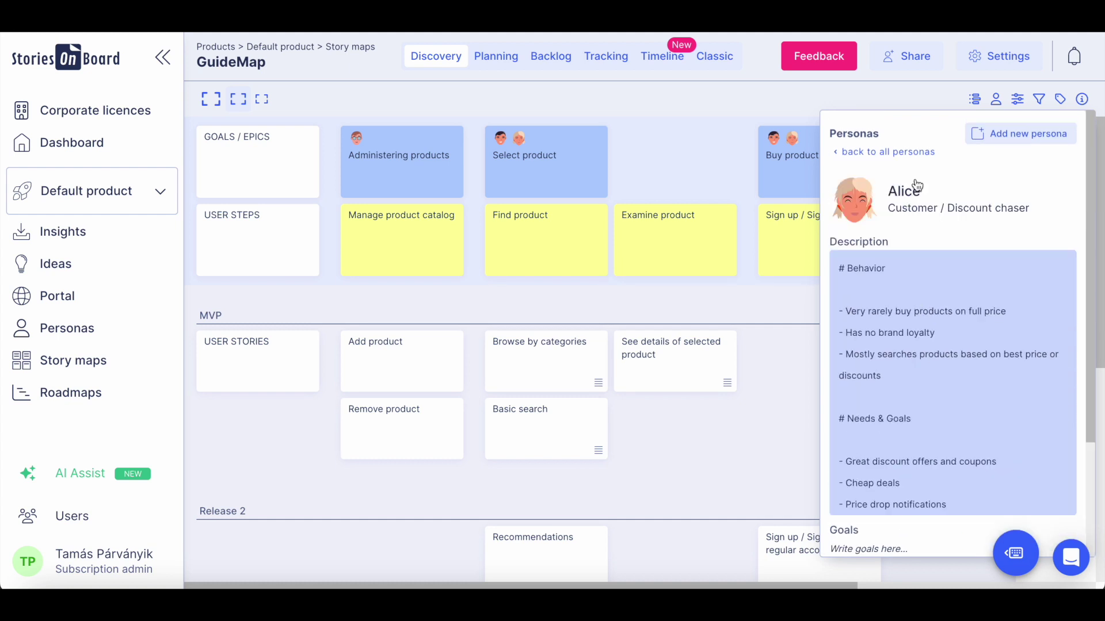
click(935, 129)
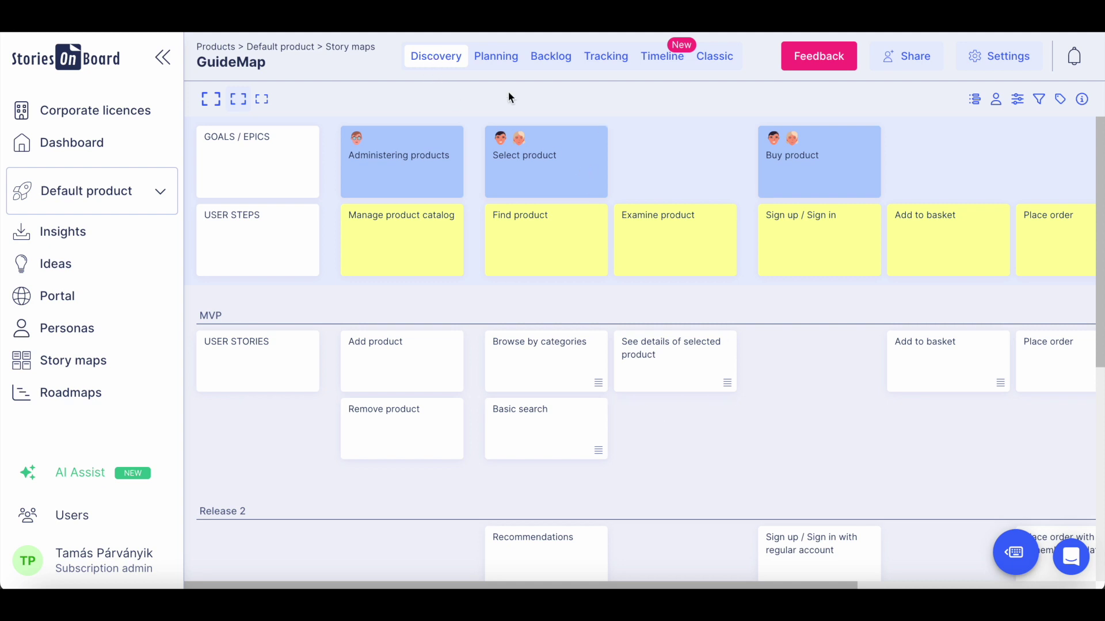
In Planning view, give Browse by categories High priority, 5-star High business value and M effort.
mouse_move(556, 154)
mouse_move(522, 139)
click(495, 56)
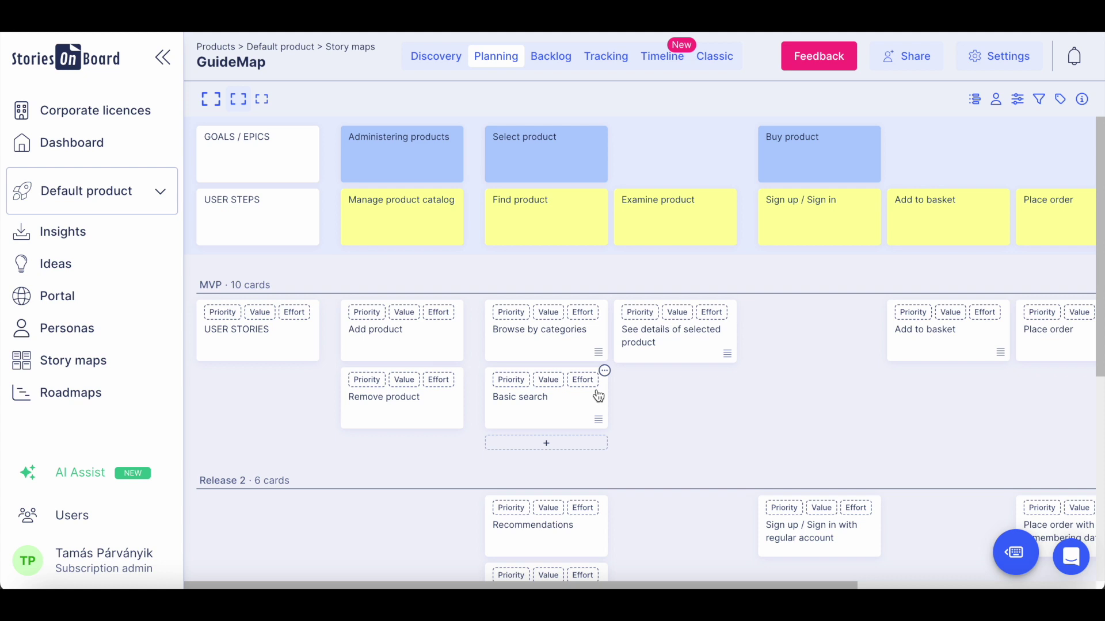
click(509, 314)
click(658, 380)
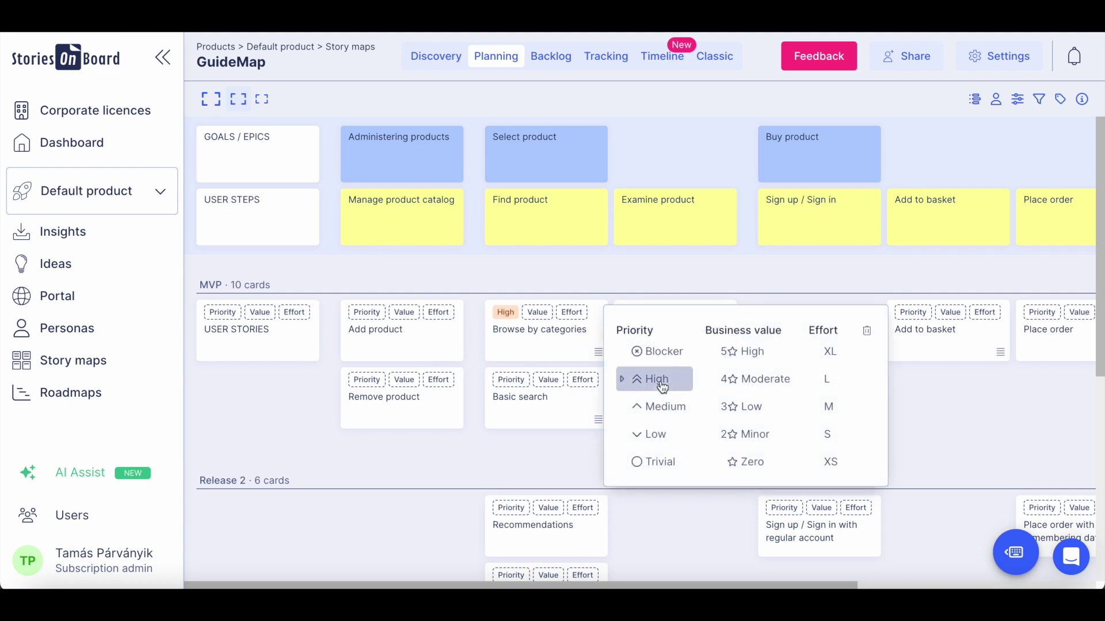
click(748, 351)
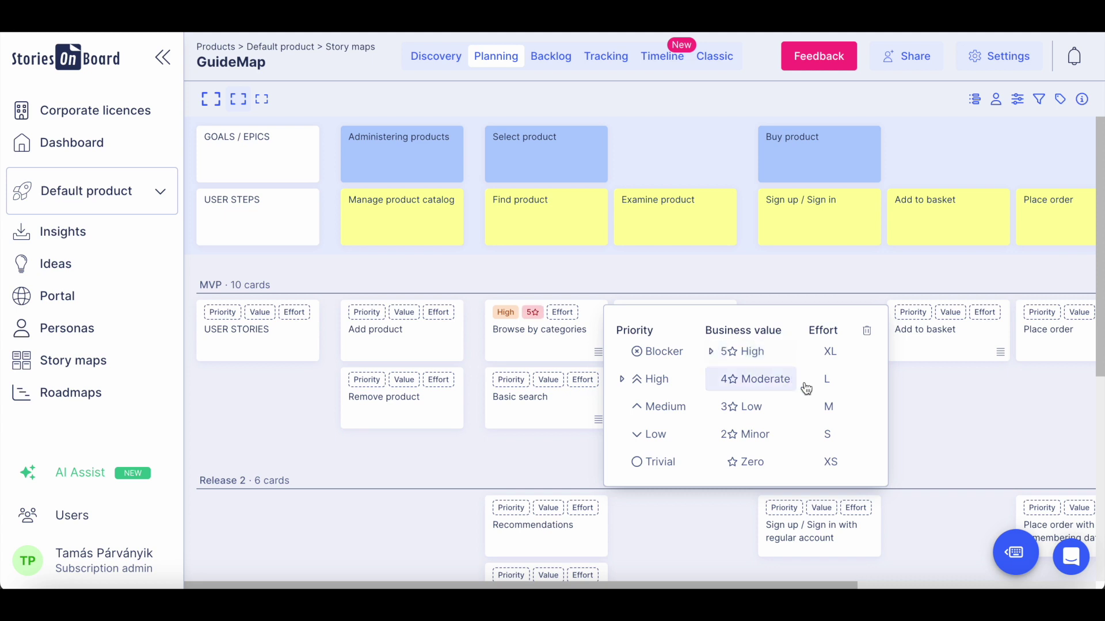
click(839, 409)
click(926, 415)
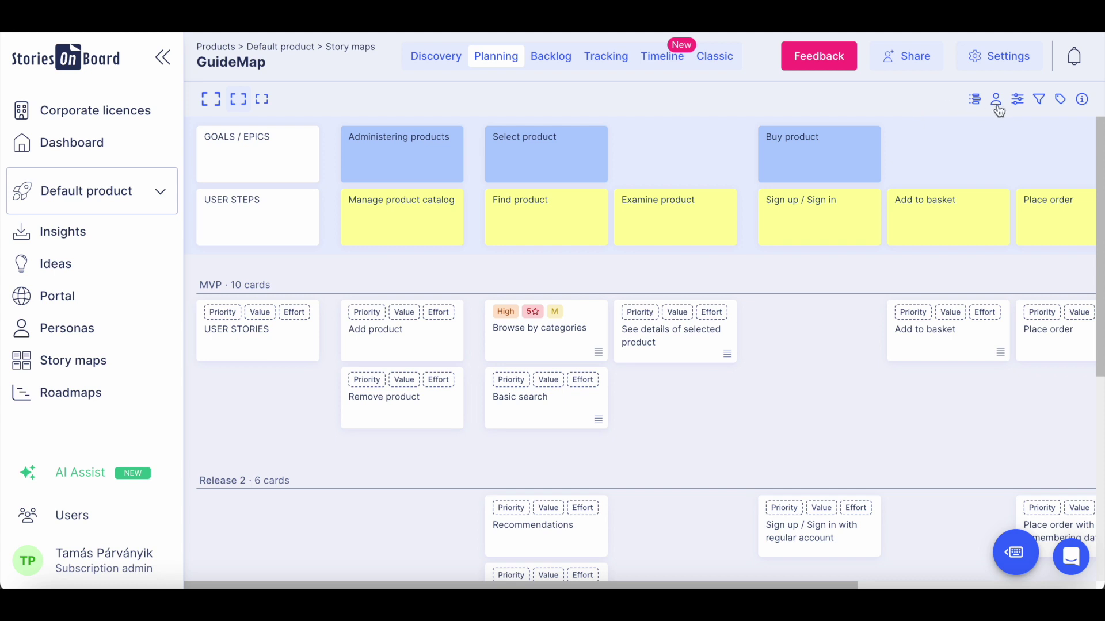
Turn on Personas and Annotations in the Planning card display settings.
click(1017, 99)
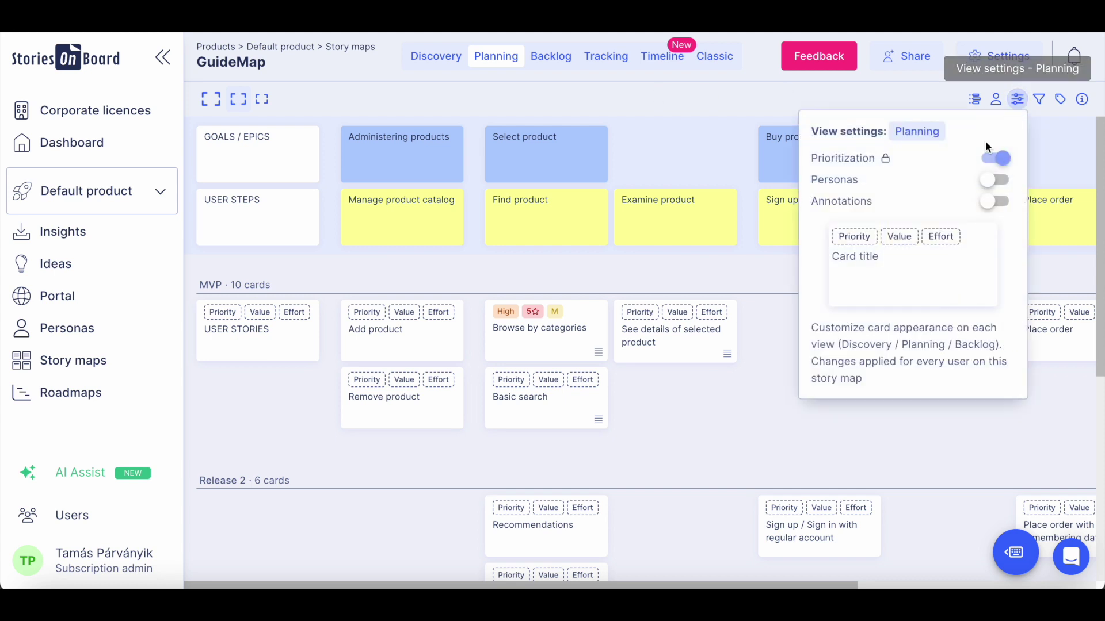
click(987, 180)
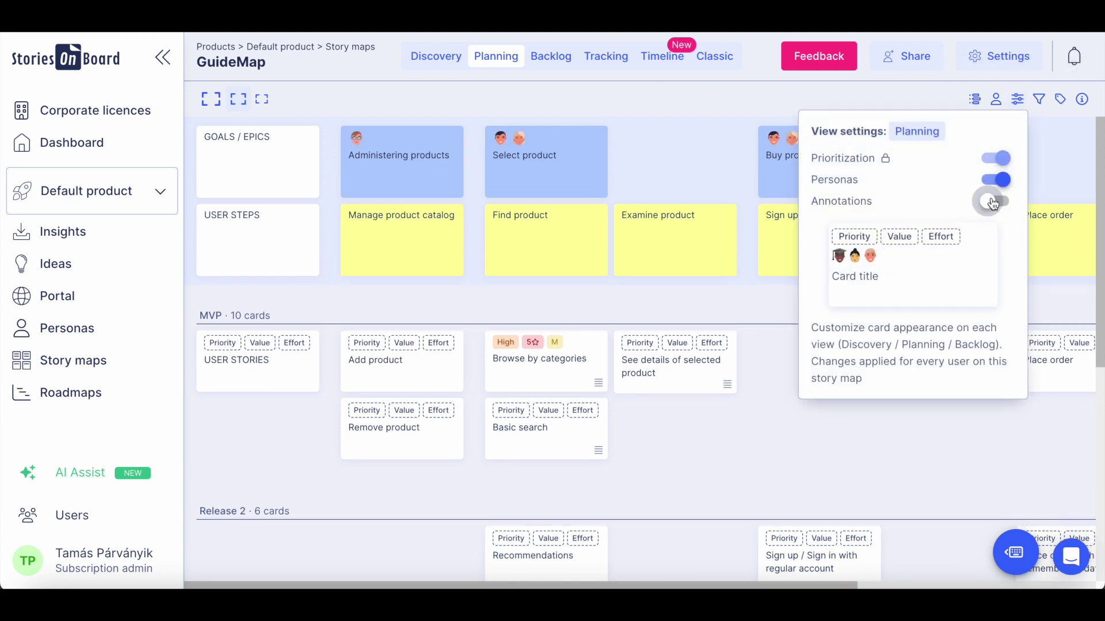
click(993, 202)
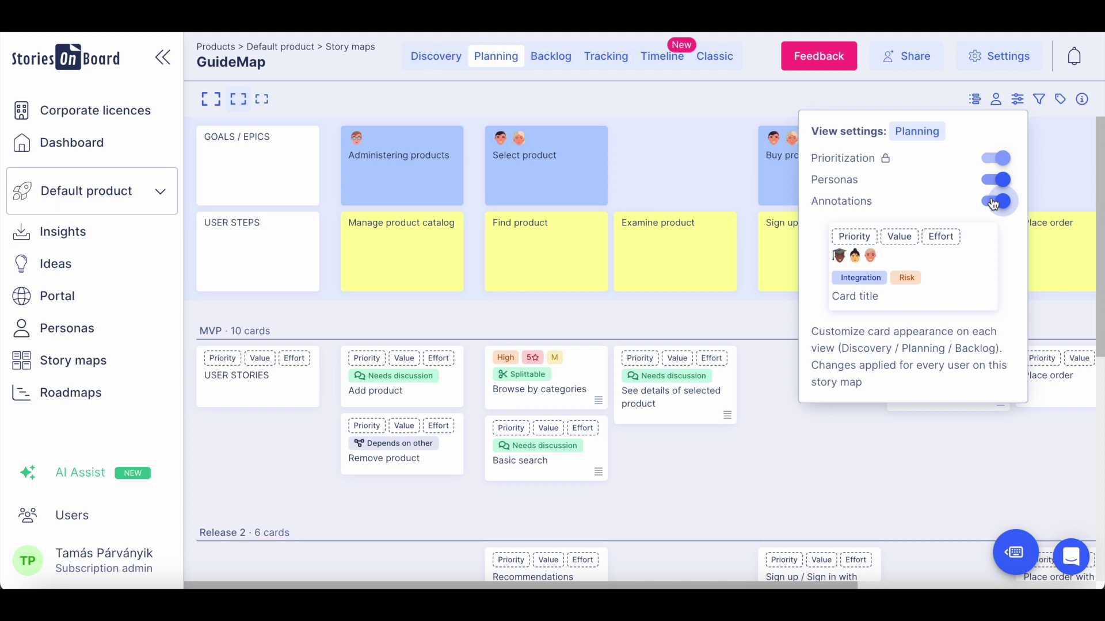
click(668, 105)
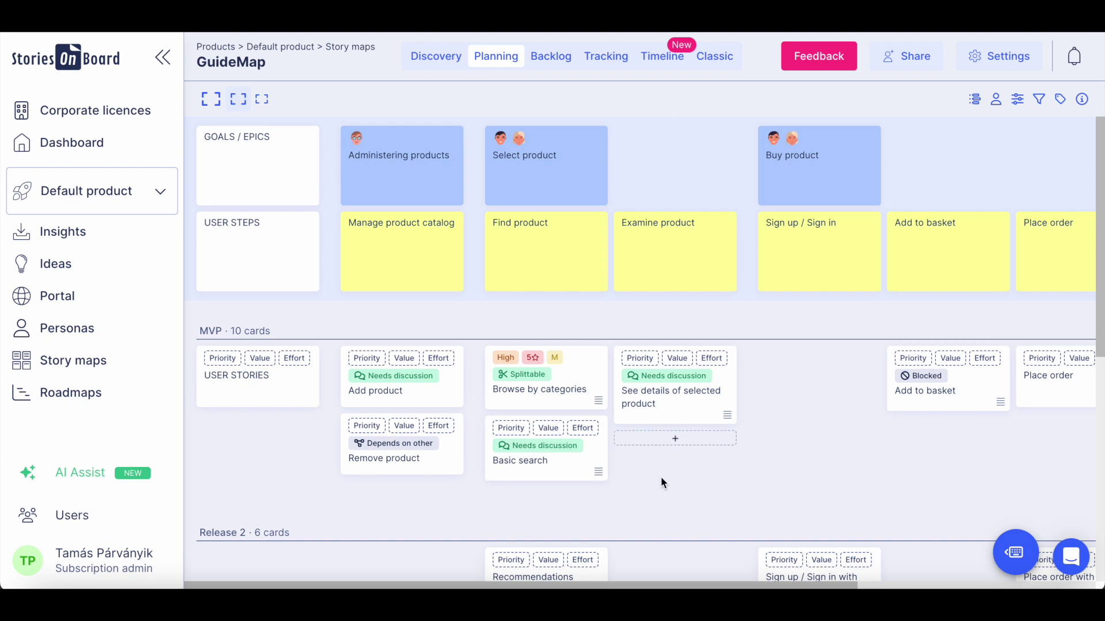
click(550, 57)
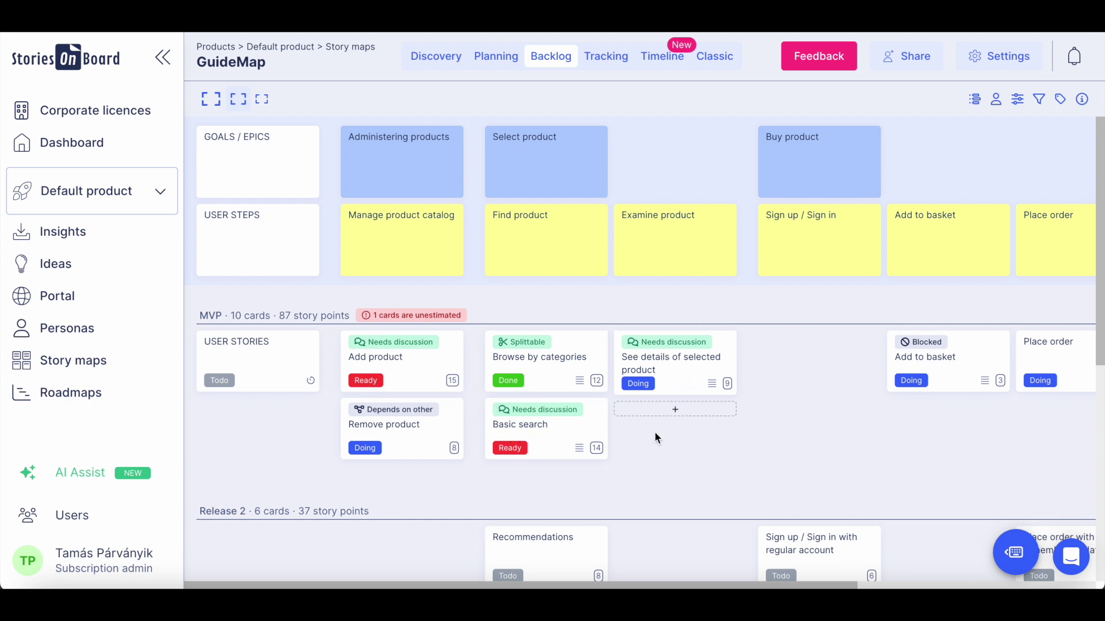
Change the See details of selected product card's status to Ready, then to Done.
click(638, 383)
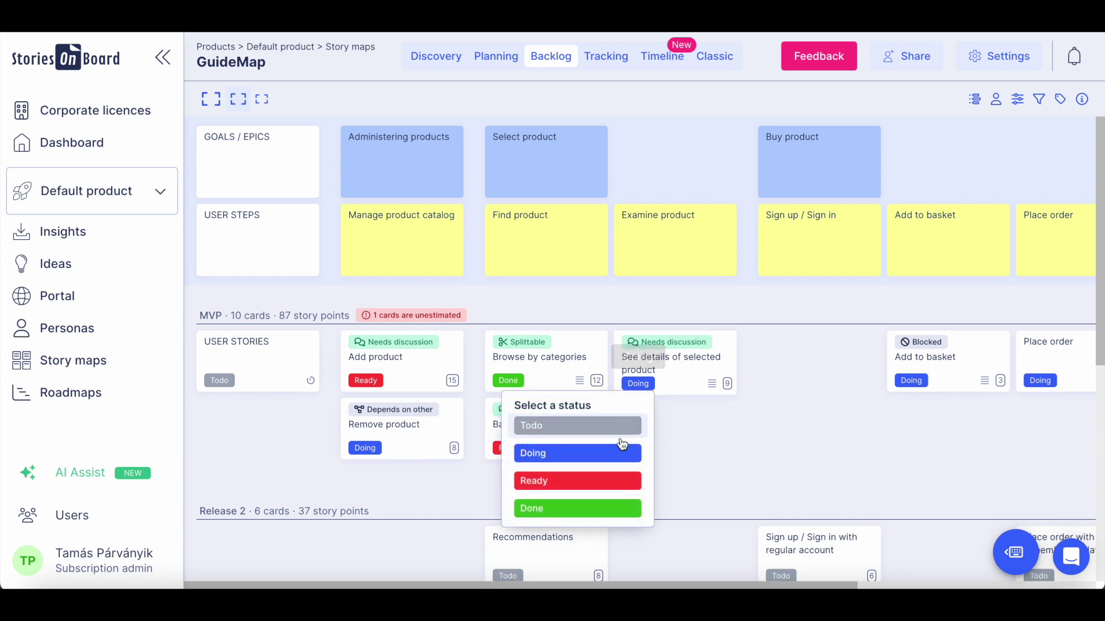
click(609, 481)
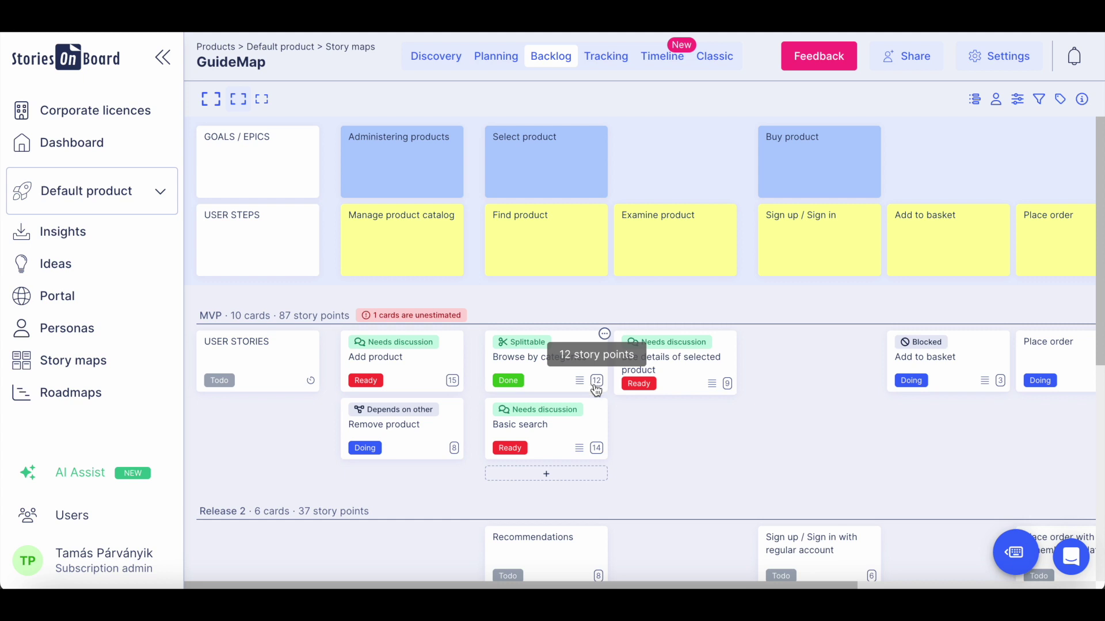
click(638, 393)
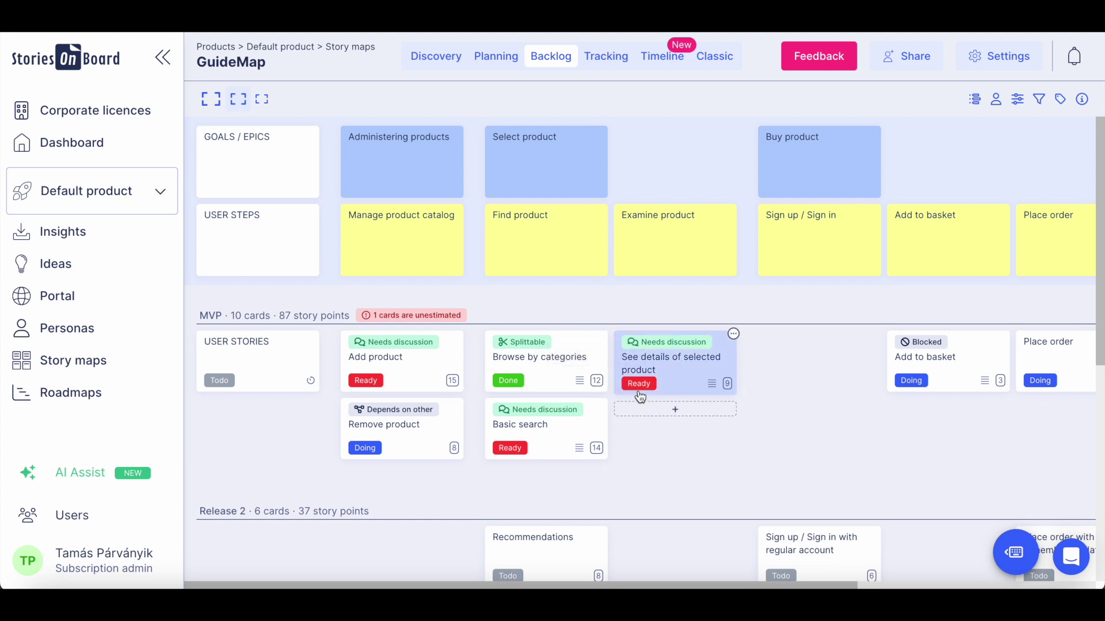
click(638, 384)
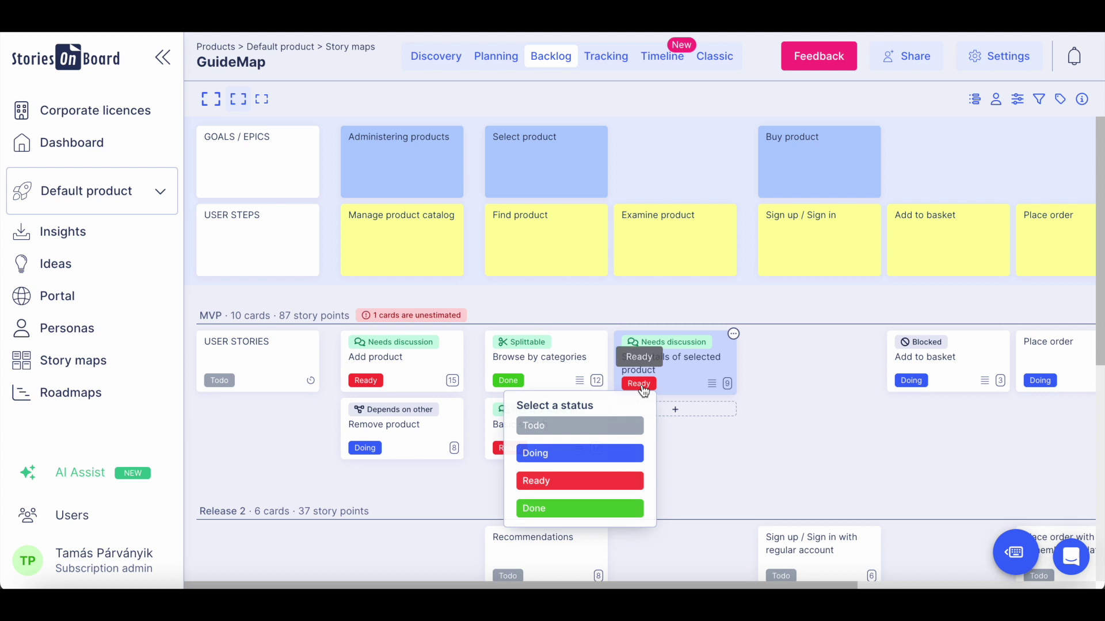
click(623, 508)
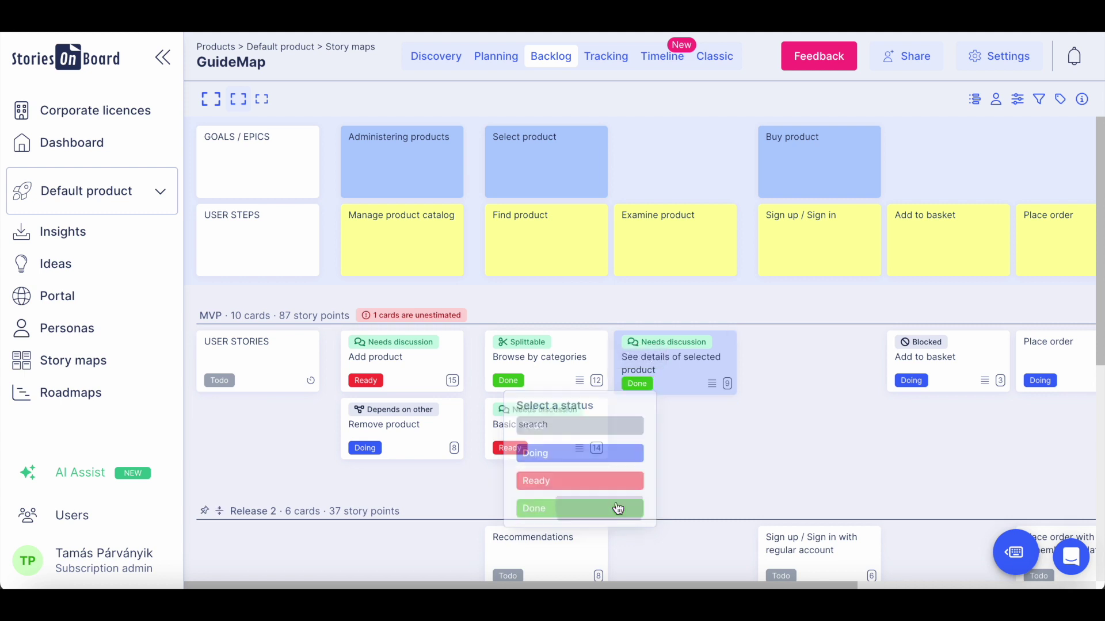
click(666, 438)
mouse_move(653, 431)
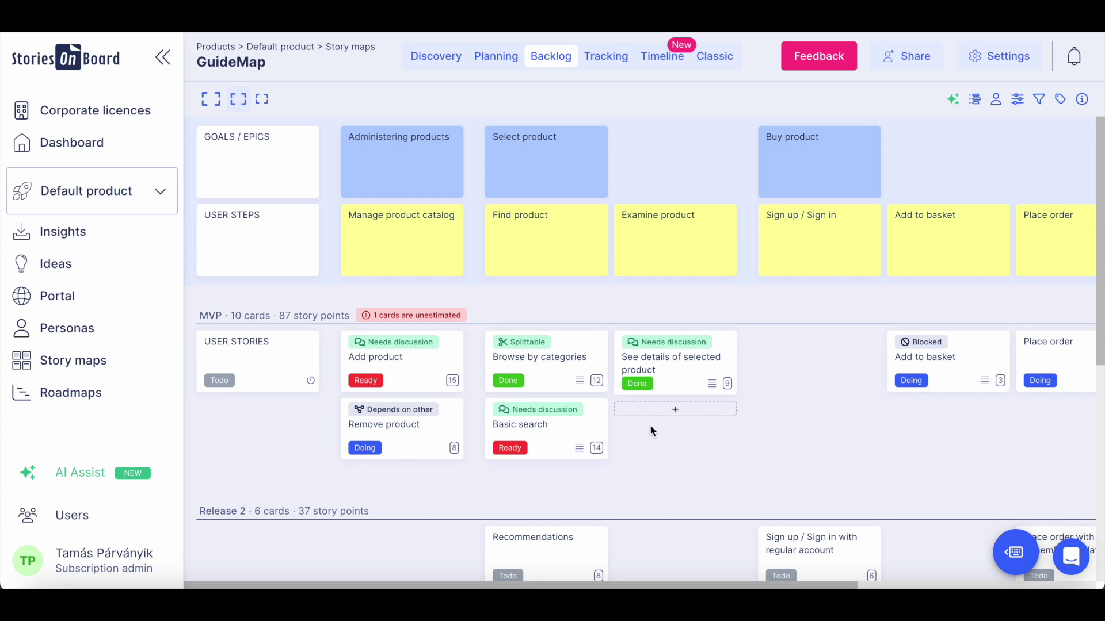
Open the MVP release tracking board with parent epics and user steps shown above the columns.
mouse_move(611, 58)
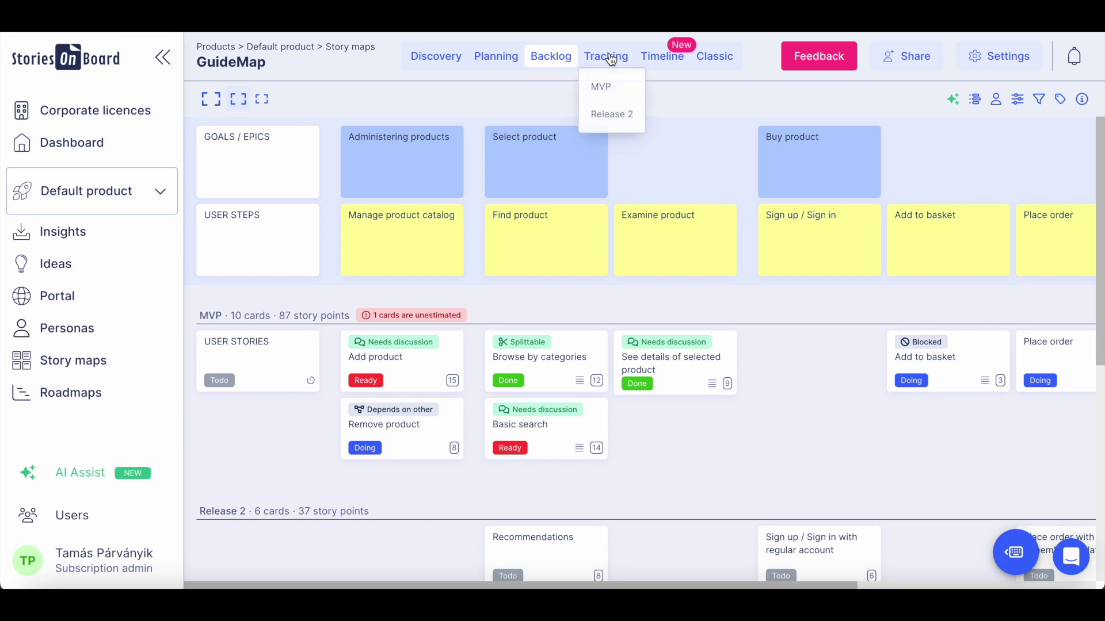
click(628, 88)
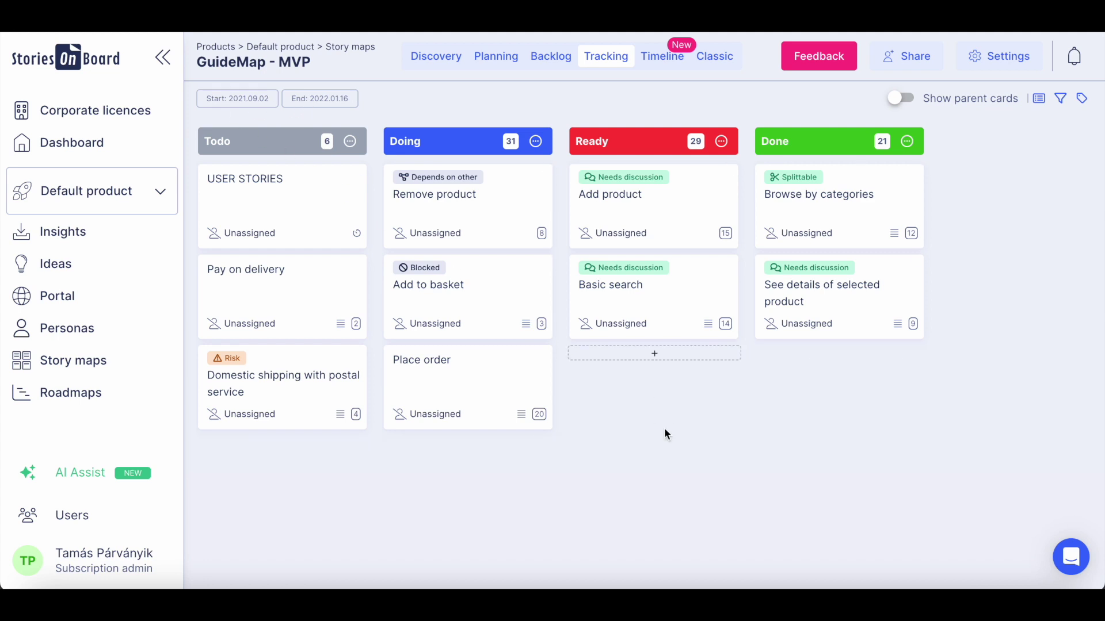
click(896, 102)
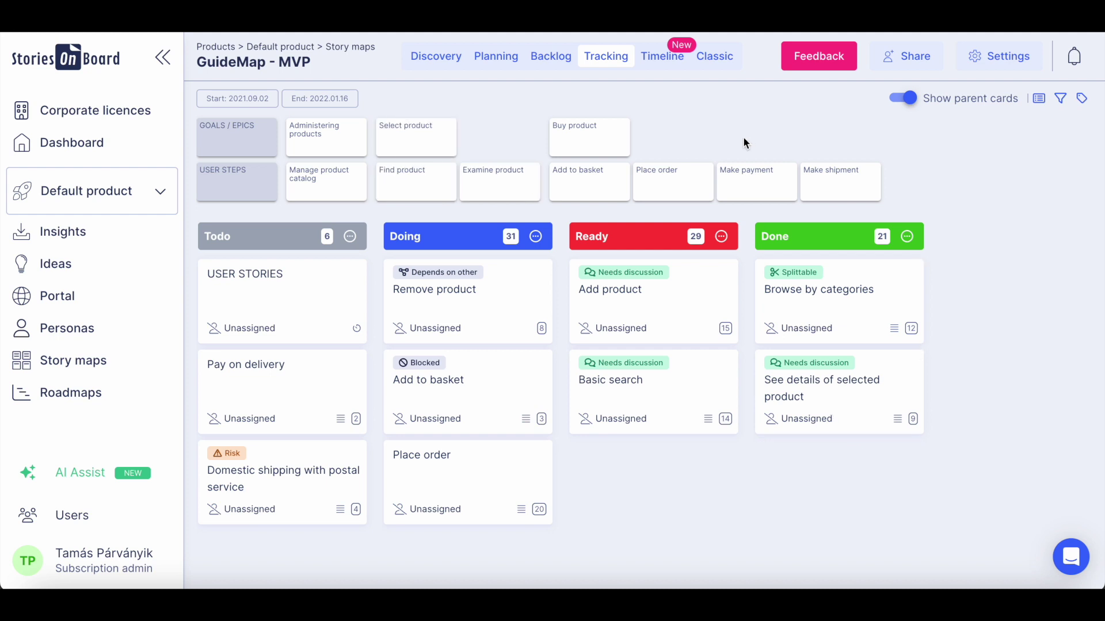
Filter the map by the Place order, Find product and Make payment steps, clear the filter, then show the Timeline.
click(664, 173)
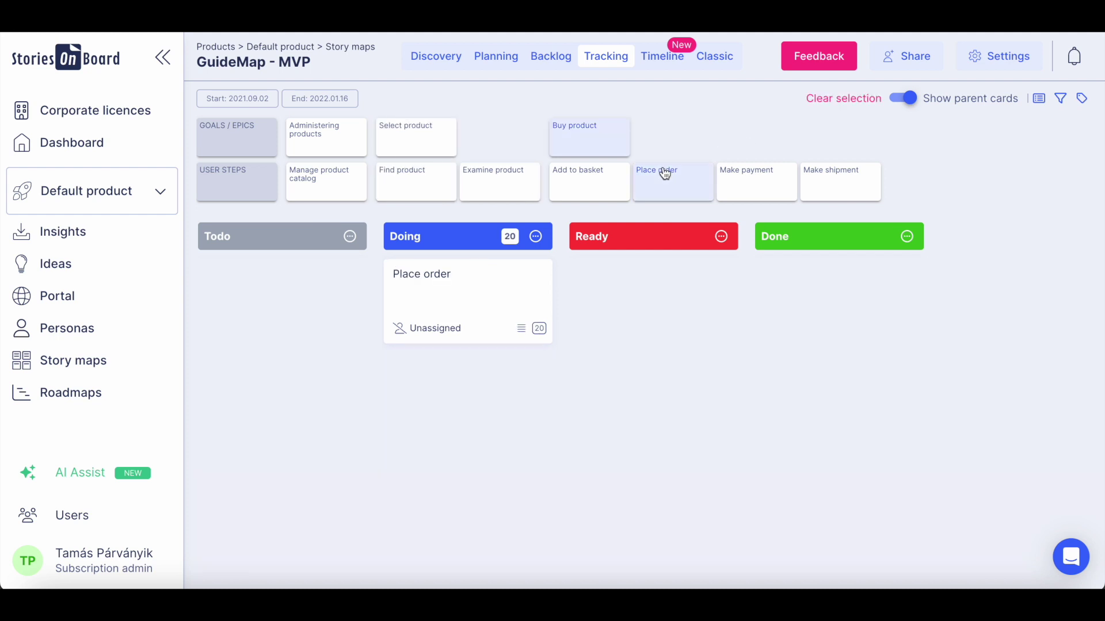
click(430, 183)
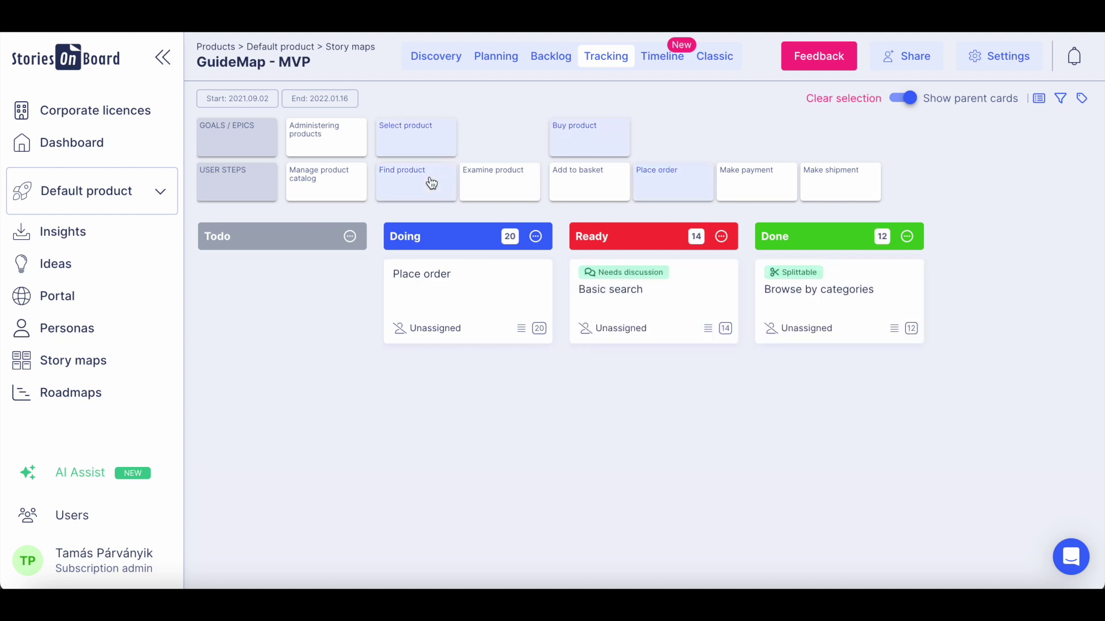
click(749, 189)
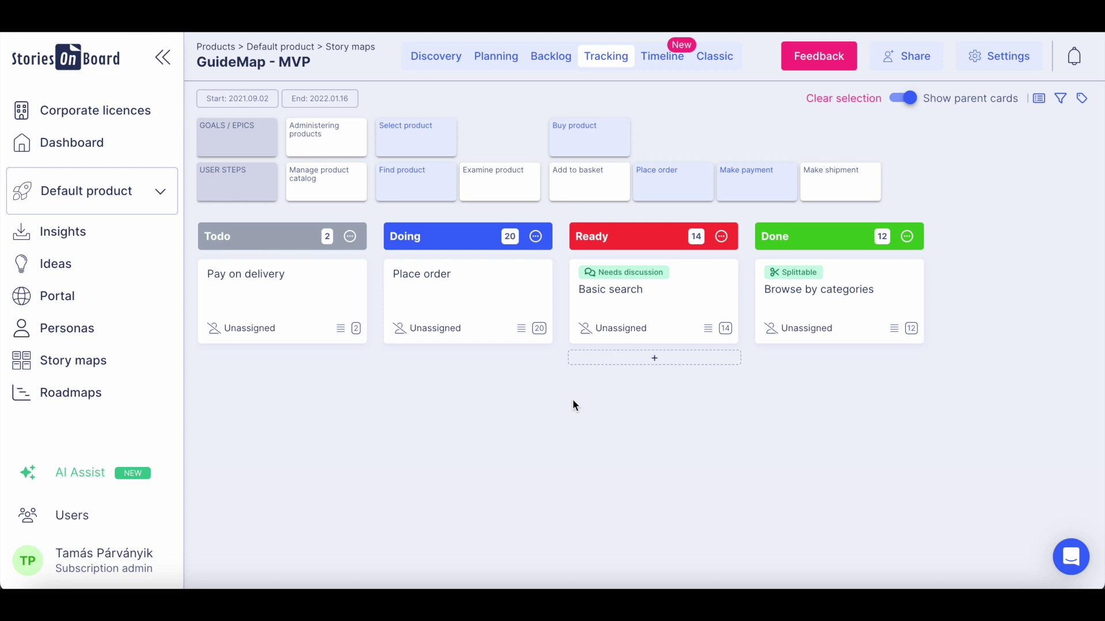
click(831, 99)
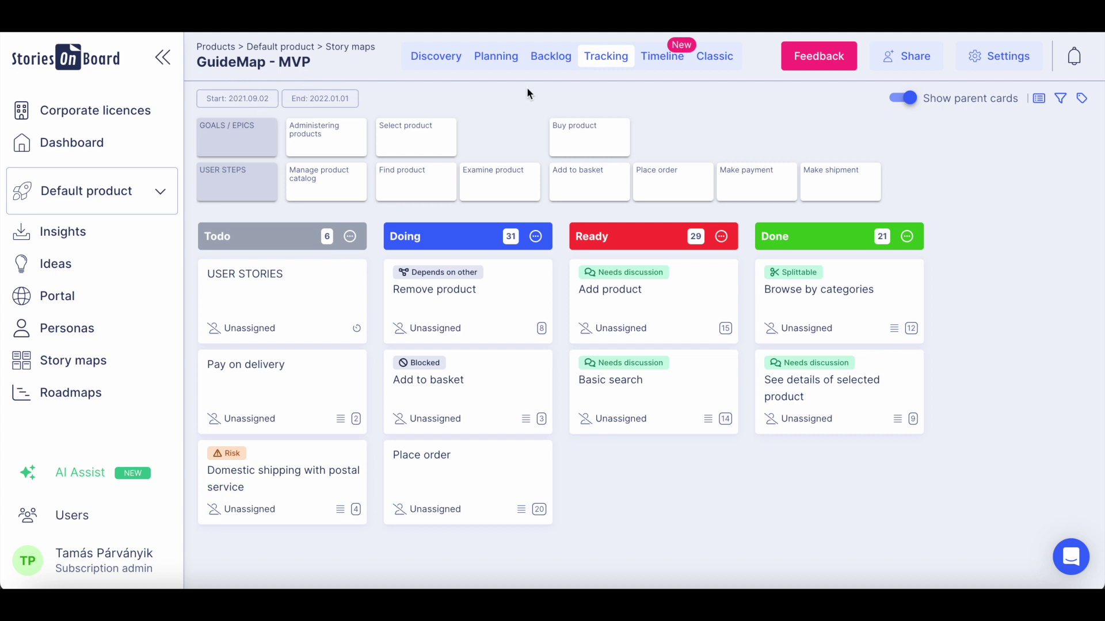
click(657, 57)
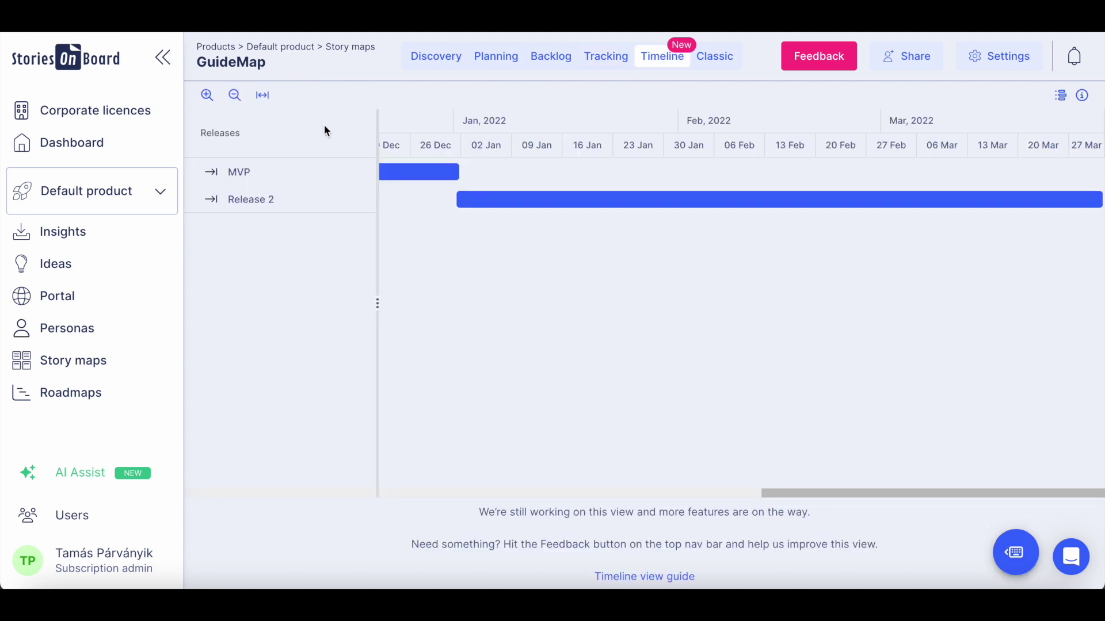
Drag the MVP bar to end on 2021.12.01 and check its status report by estimated efforts.
click(263, 97)
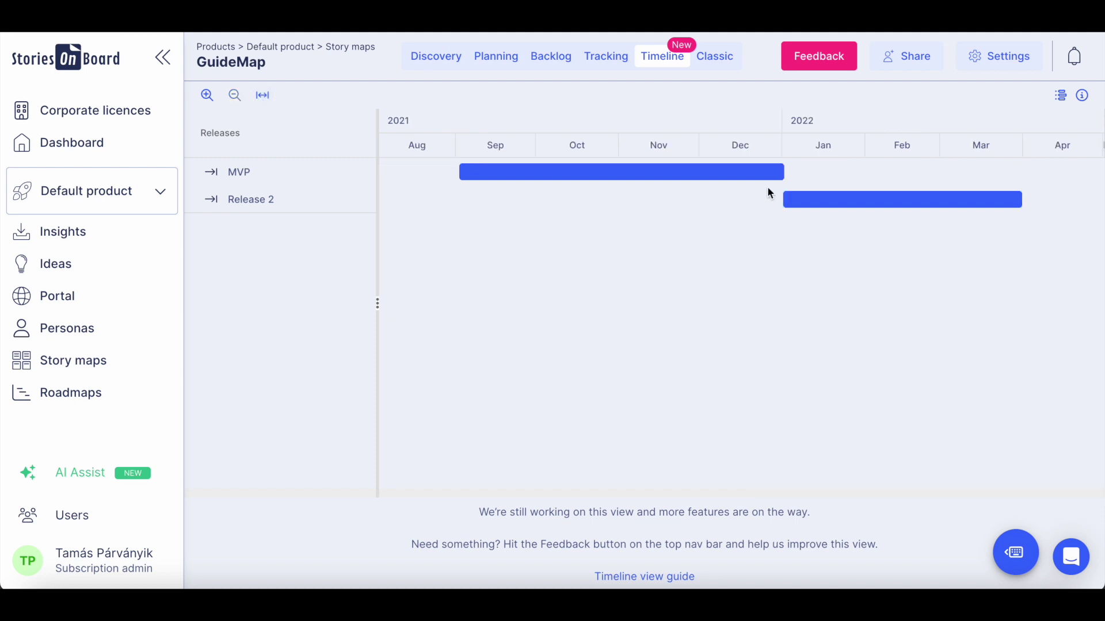
drag(781, 171, 700, 178)
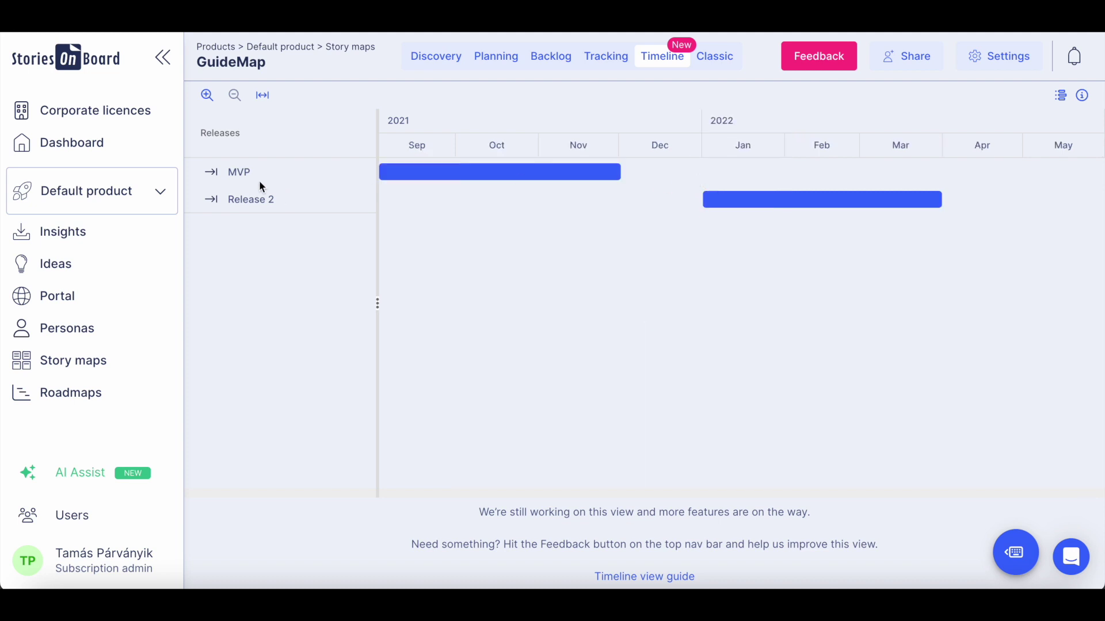
click(243, 175)
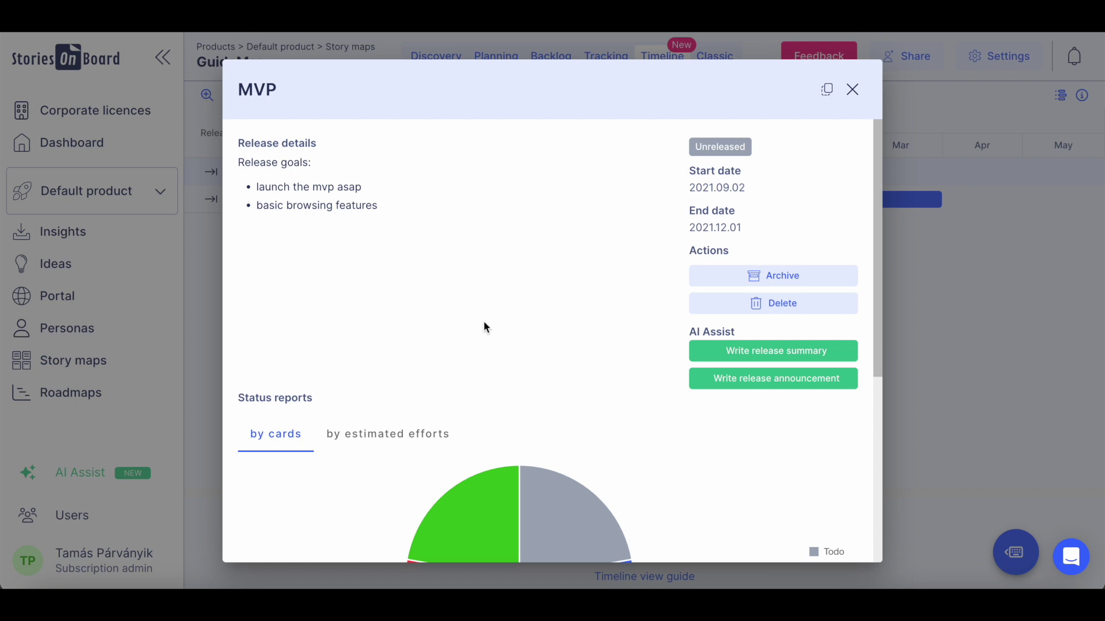
scroll(483, 324, down, 4)
click(389, 197)
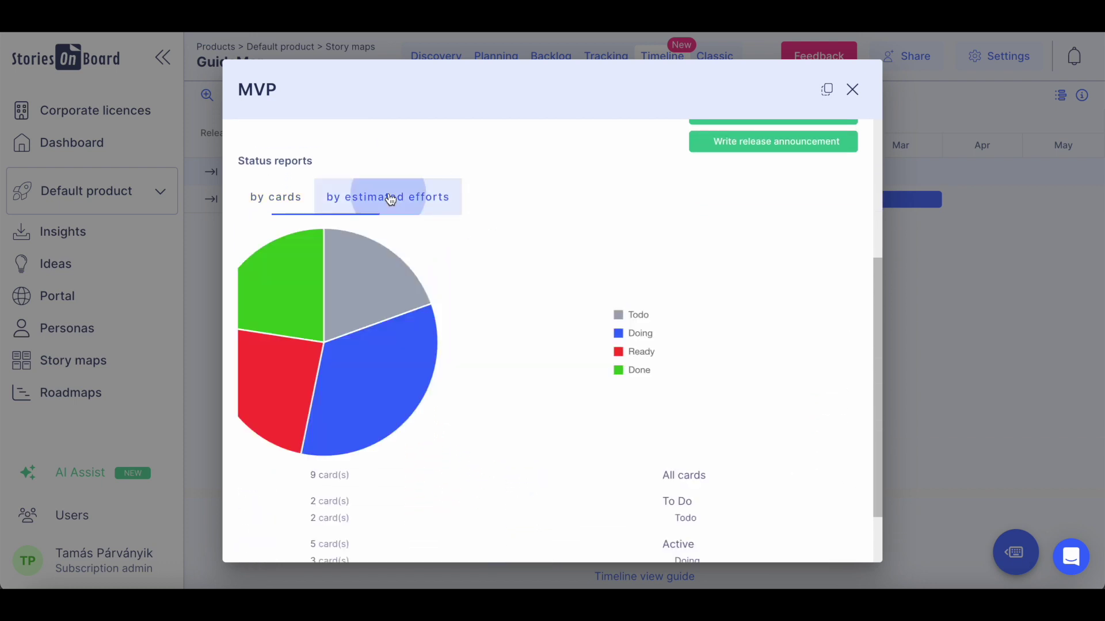
click(853, 89)
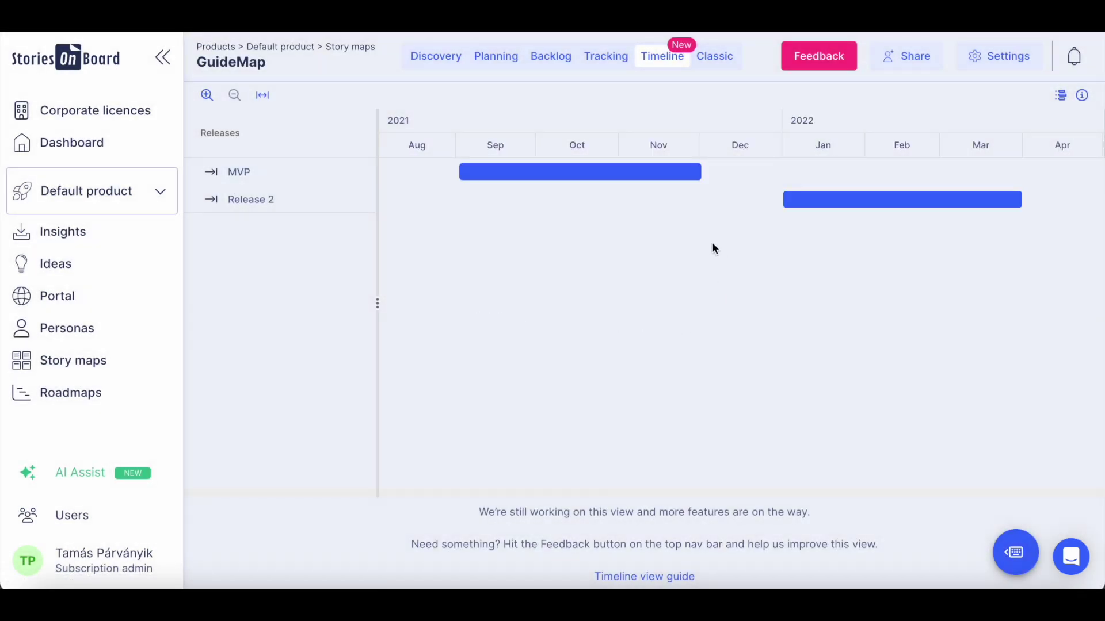
Go back to the Backlog view listing MVP (10 cards, 87 points) and Release 2 (6 cards, 37 points).
click(551, 57)
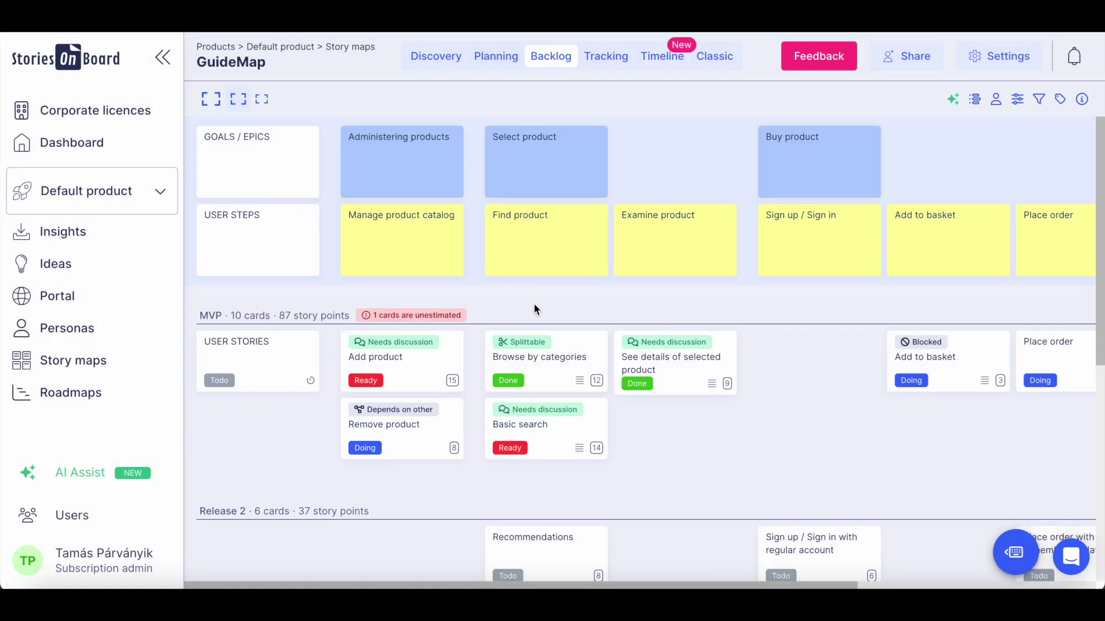